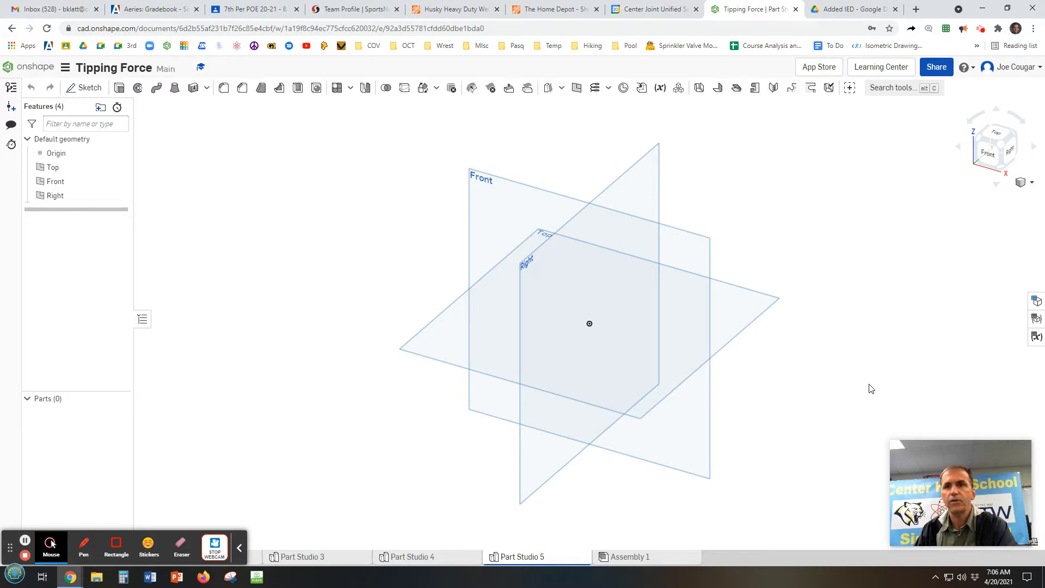
Step: Review the Yard Art Deer Building assignment document, and return to Part Studio 5 of the Tipping Force document in Onshape
left_click_drag(1044, 65, 400, 0)
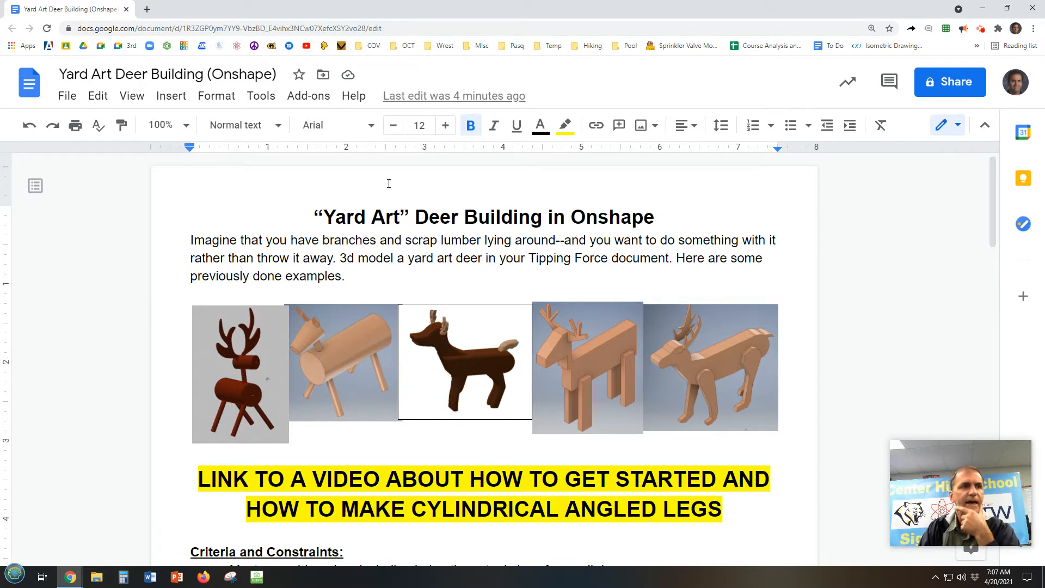
key("alt+Tab")
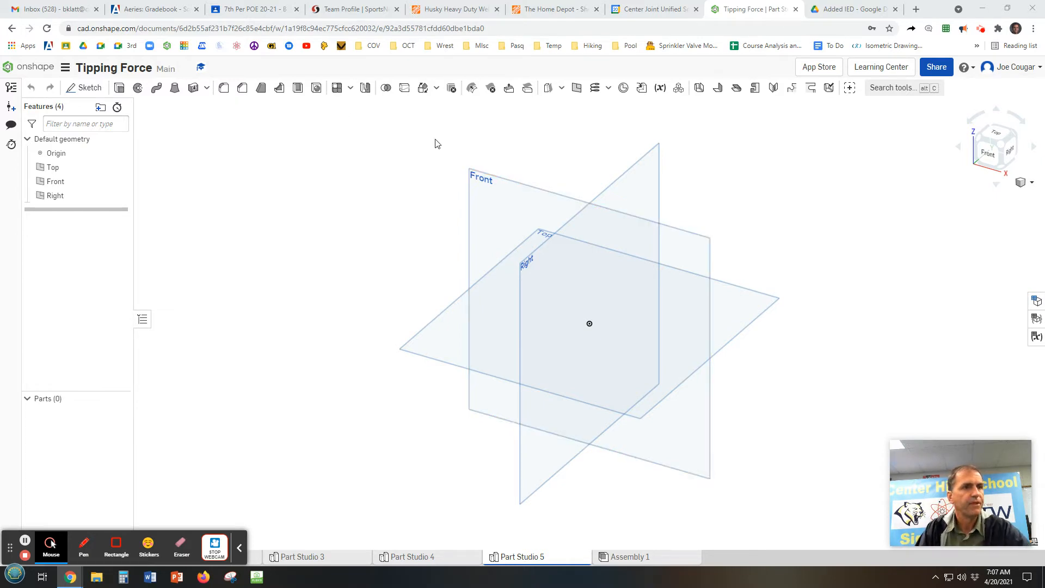
Step: Sketch a circle centred on the origin on the Front plane and finish the sketch
right_click(507, 185)
left_click(535, 192)
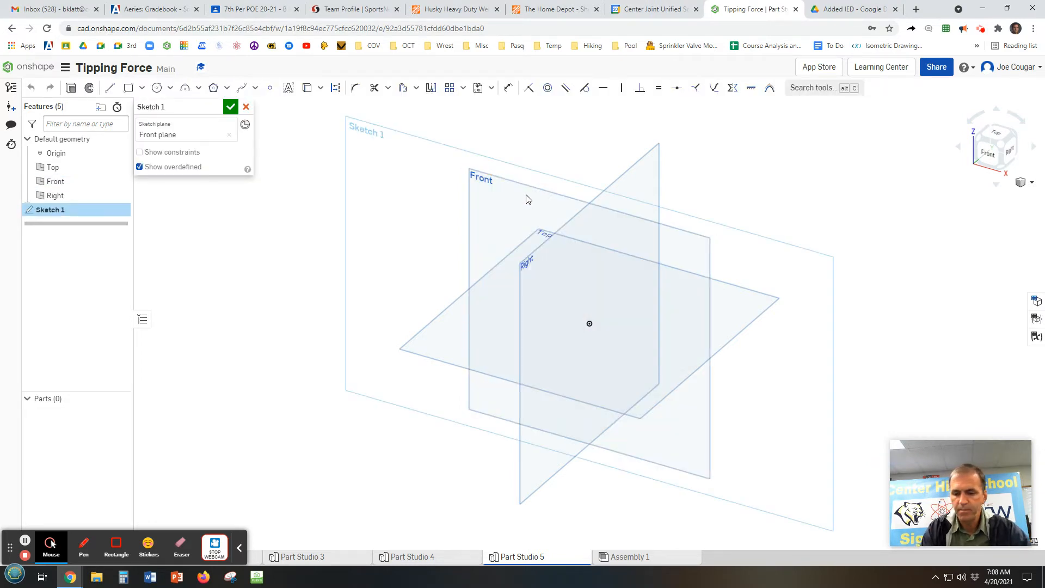
key("n")
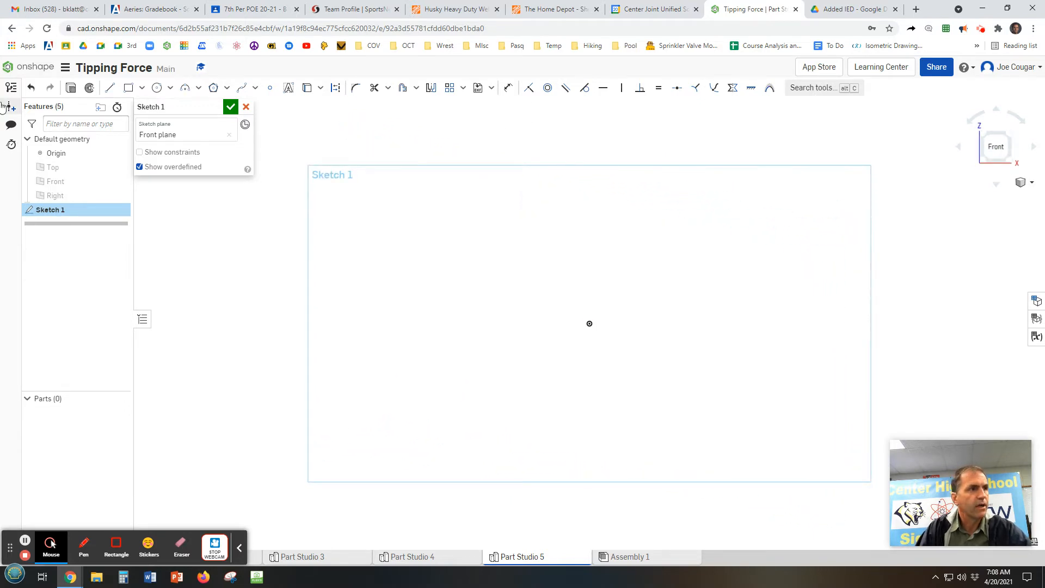
left_click(156, 91)
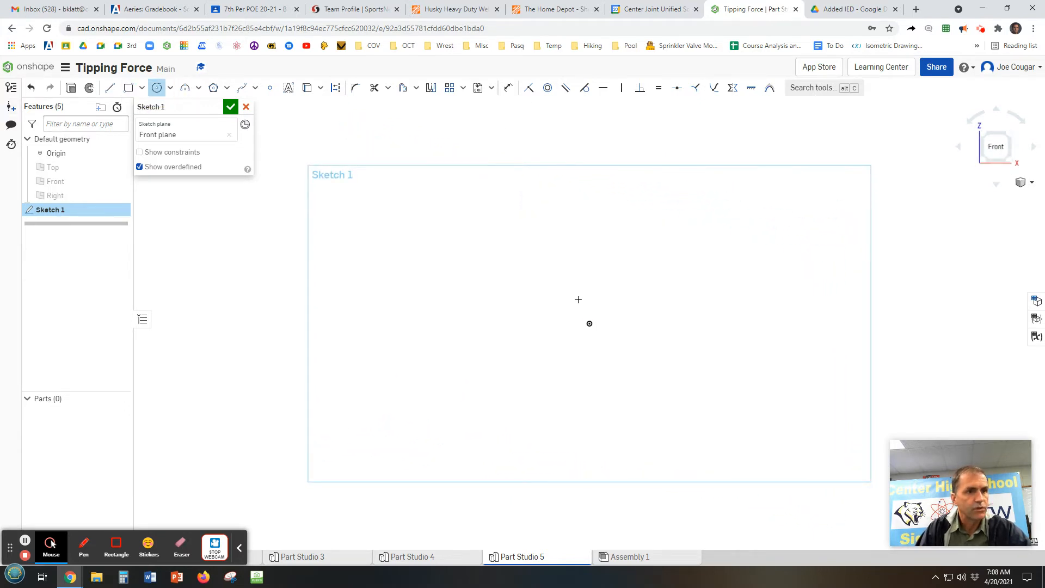
left_click(589, 323)
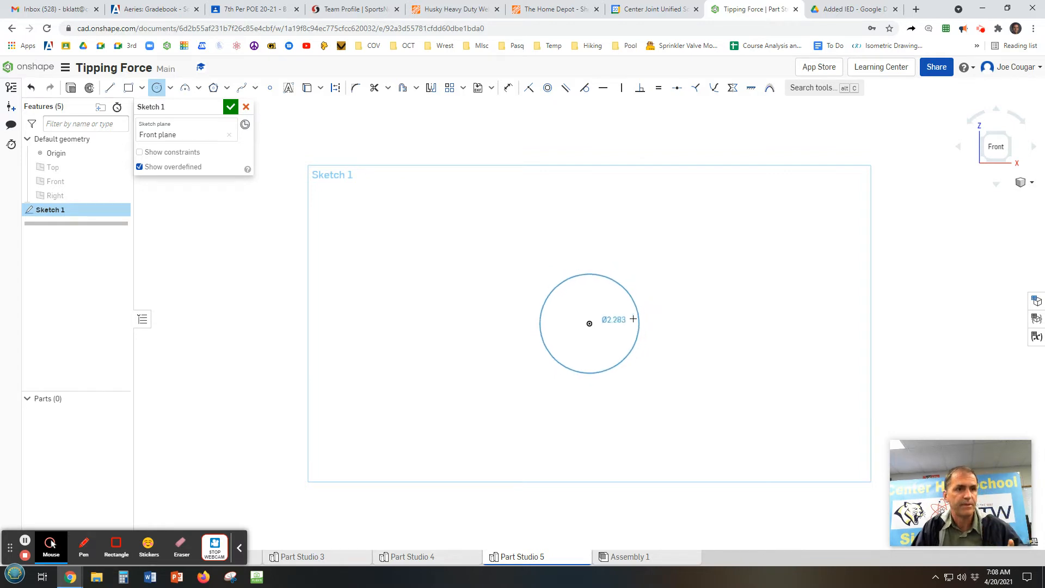
left_click(643, 314)
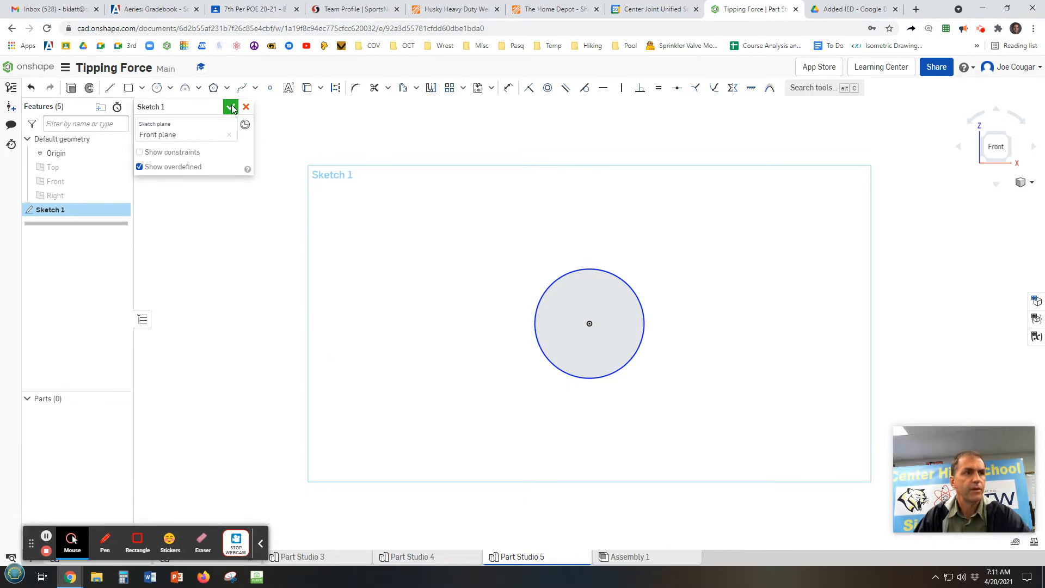
left_click(230, 107)
mouse_move(646, 256)
right_mouse_down()
mouse_move(637, 256)
mouse_move(641, 275)
right_mouse_up()
left_click(87, 88)
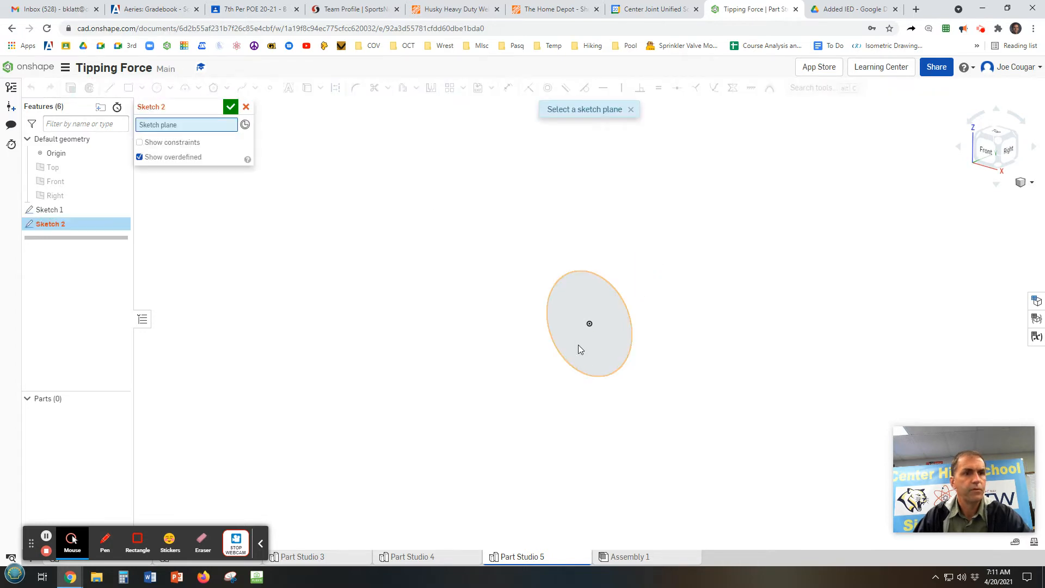
left_click(581, 345)
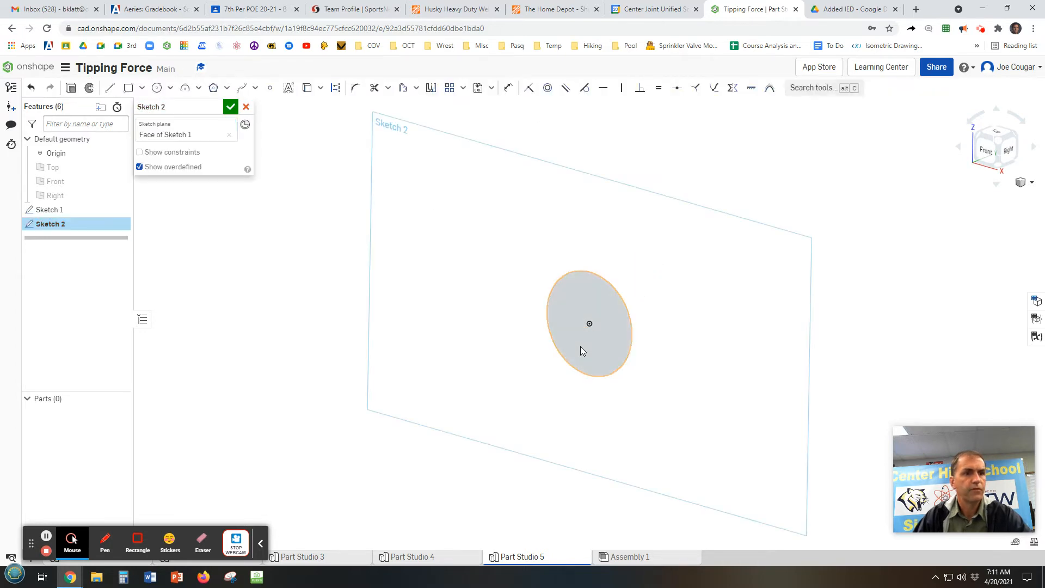
left_click(233, 109)
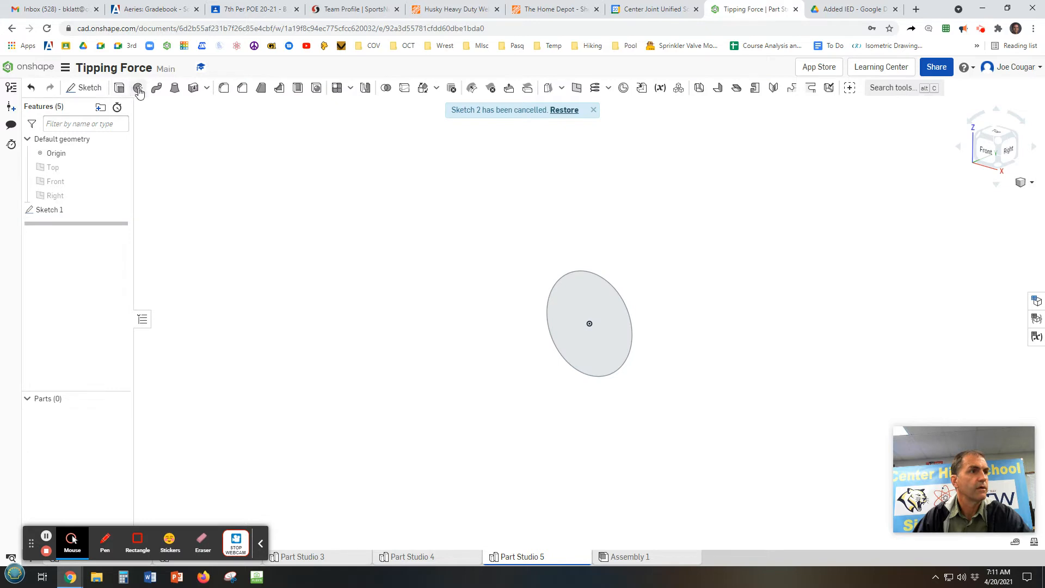
Step: Extrude the circle as a new solid to a blind depth of 6.75 in
left_click(120, 89)
left_click(615, 359)
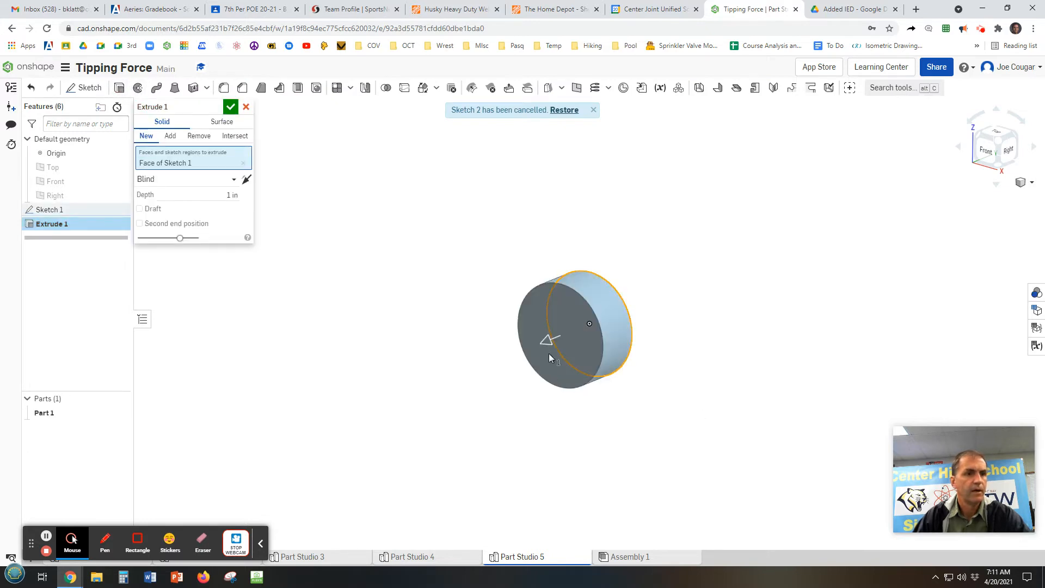
left_click_drag(521, 347, 362, 377)
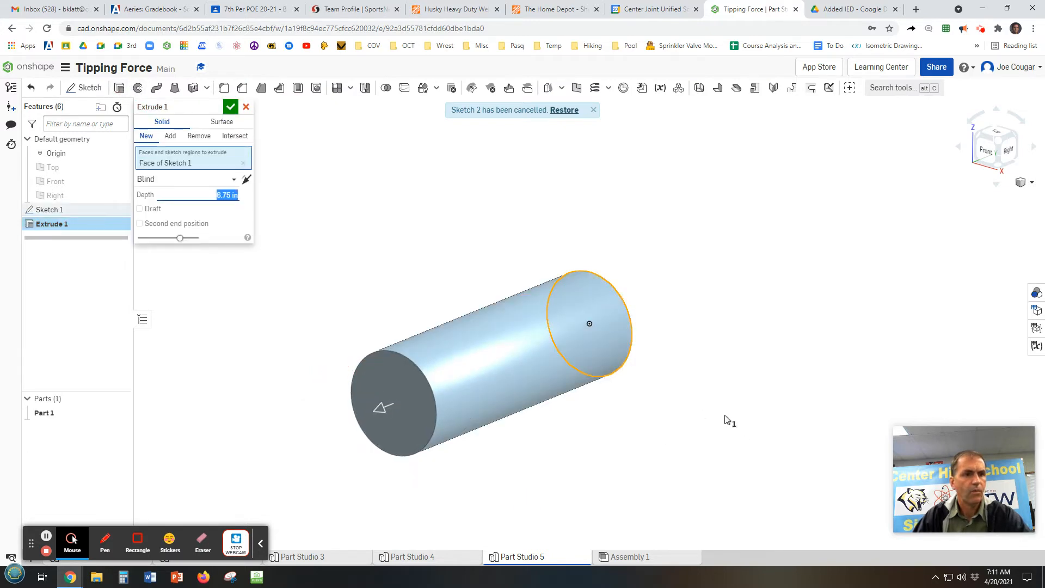
middle_click_drag(754, 398, 833, 319)
left_click(231, 106)
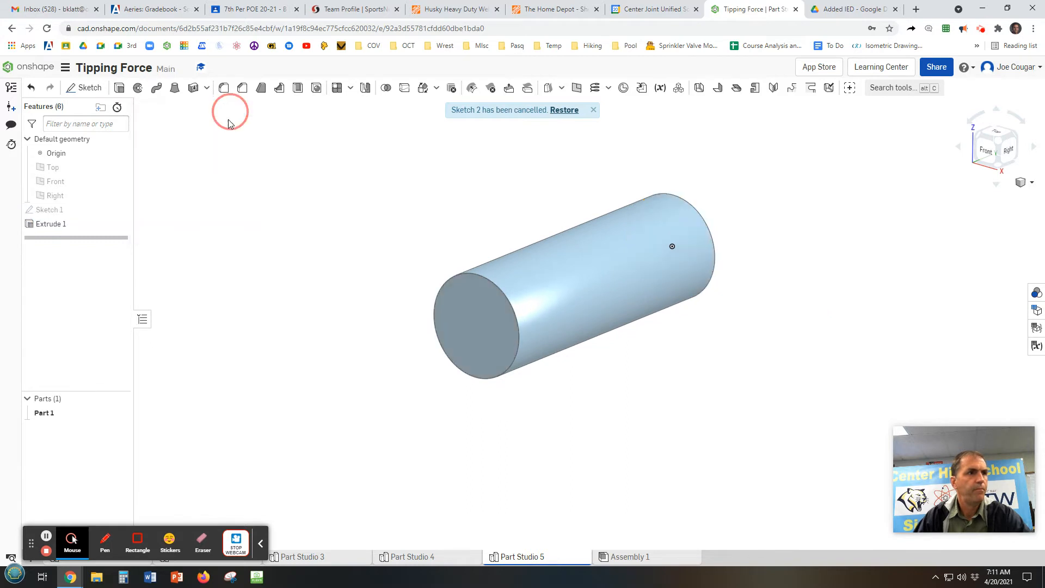
right_click_drag(726, 393, 729, 401)
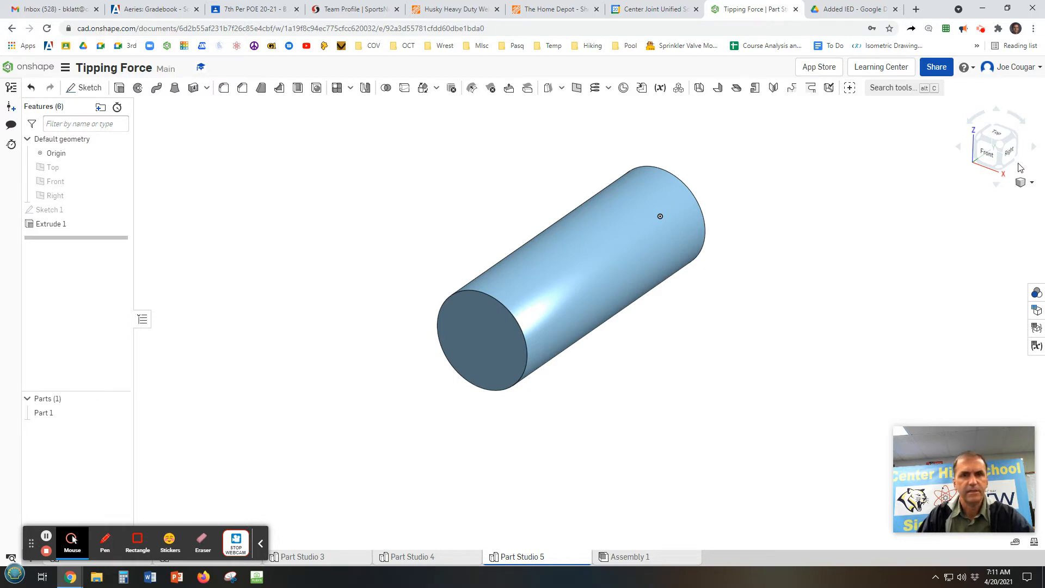
left_click(988, 151)
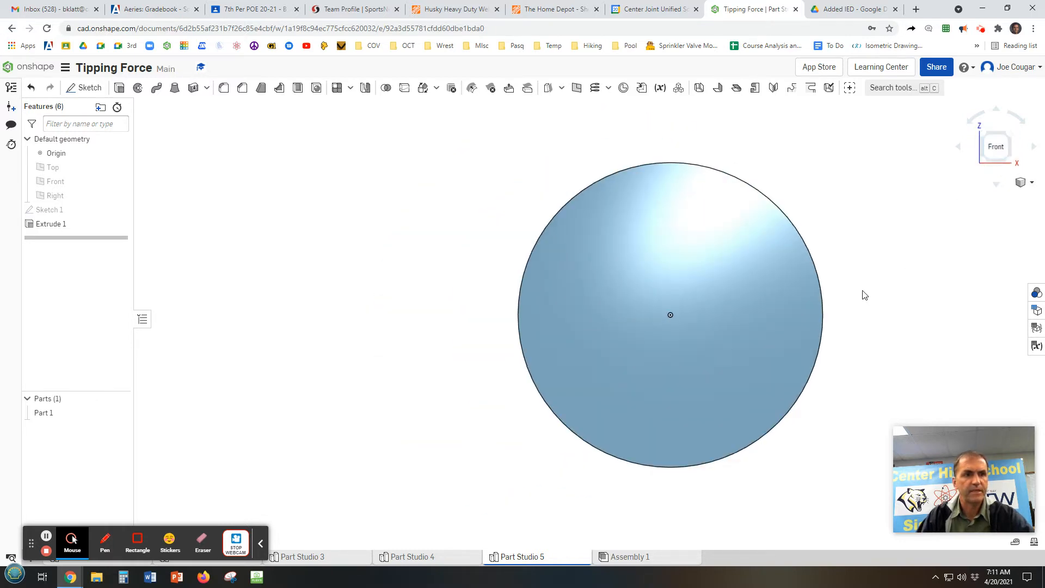
scroll(865, 295, "down", 3)
middle_click_drag(877, 299, 738, 303)
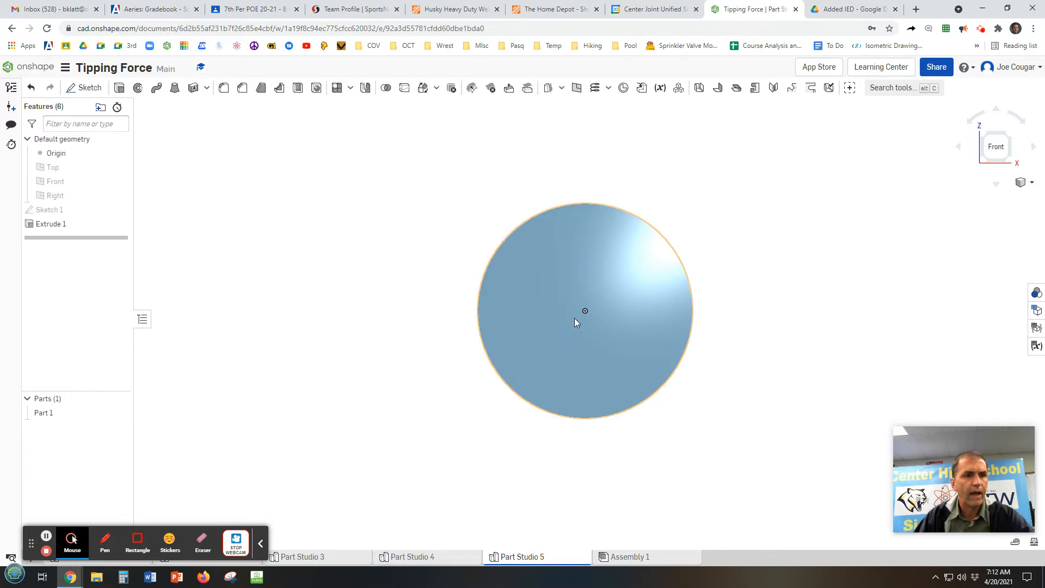
right_click_drag(583, 310, 746, 340)
right_click_drag(809, 305, 859, 238)
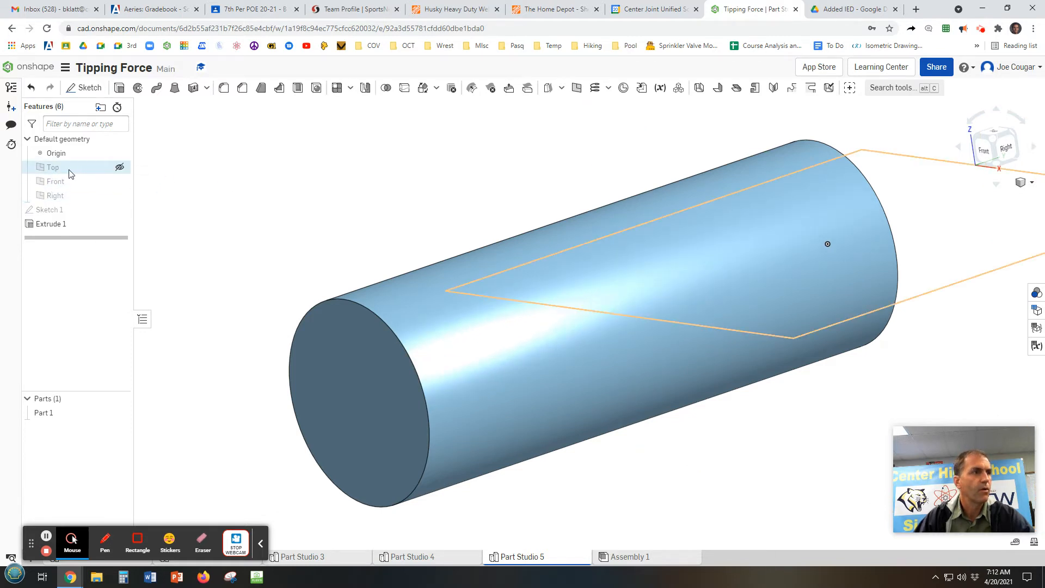
Step: On the Top plane, sketch a vertical line about 2.25 in long from the origin away from the cylinder, and finish the sketch
right_click(47, 168)
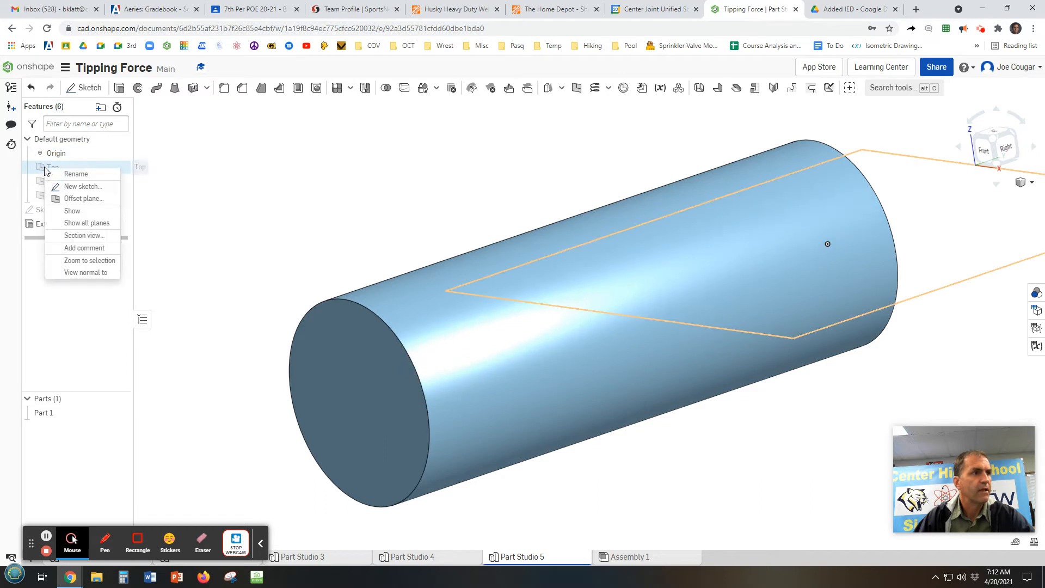
left_click(74, 187)
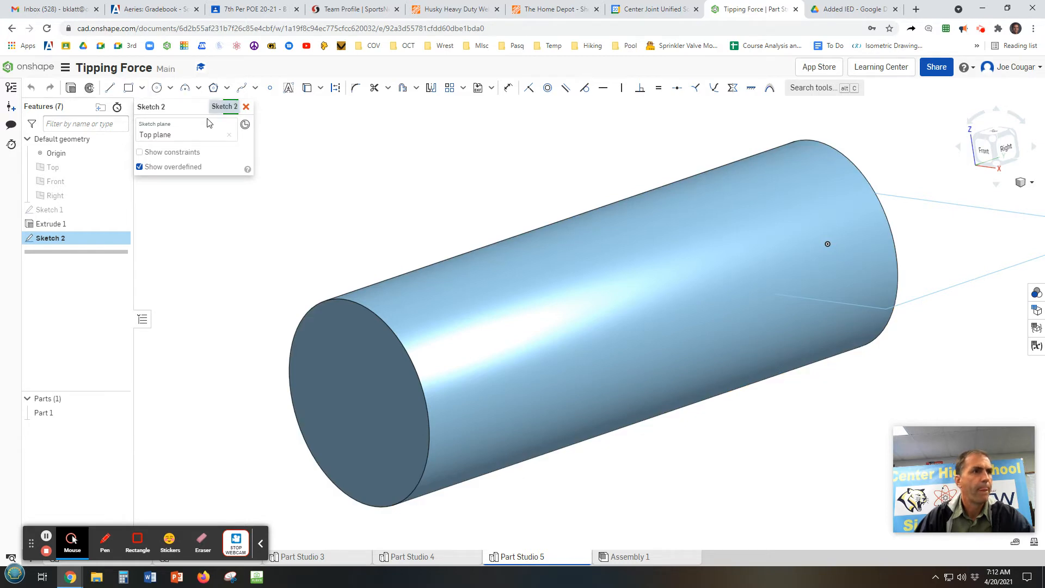
left_click(994, 132)
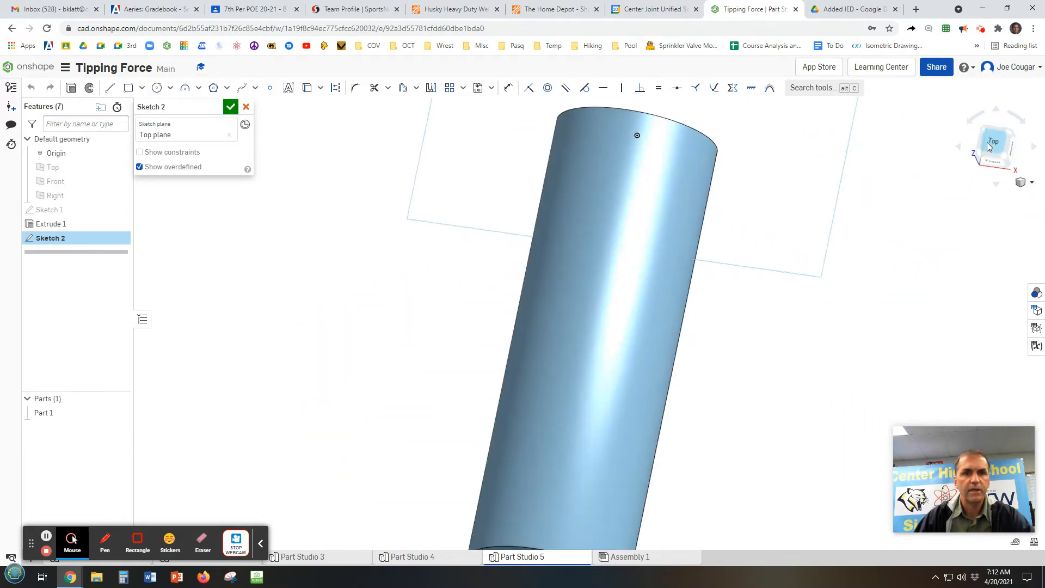
mouse_move(738, 234)
middle_mouse_down()
mouse_move(751, 373)
mouse_move(736, 444)
middle_mouse_up()
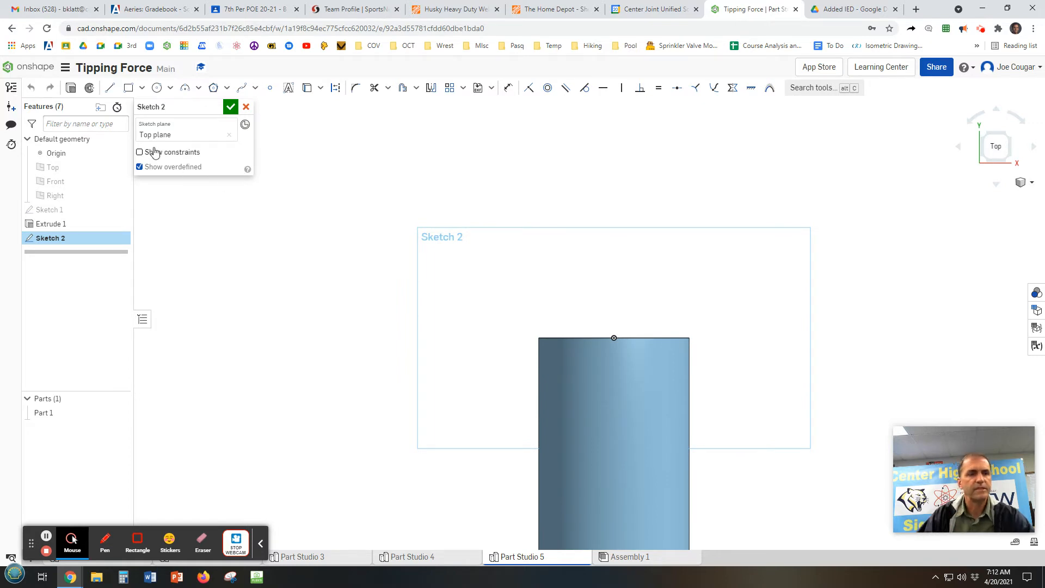
left_click(110, 87)
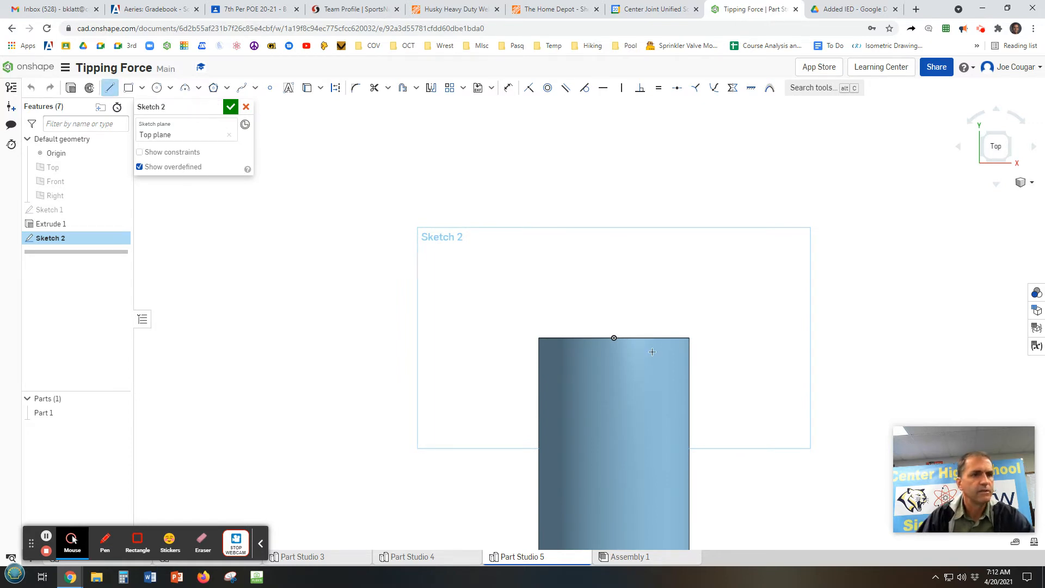
left_click(614, 338)
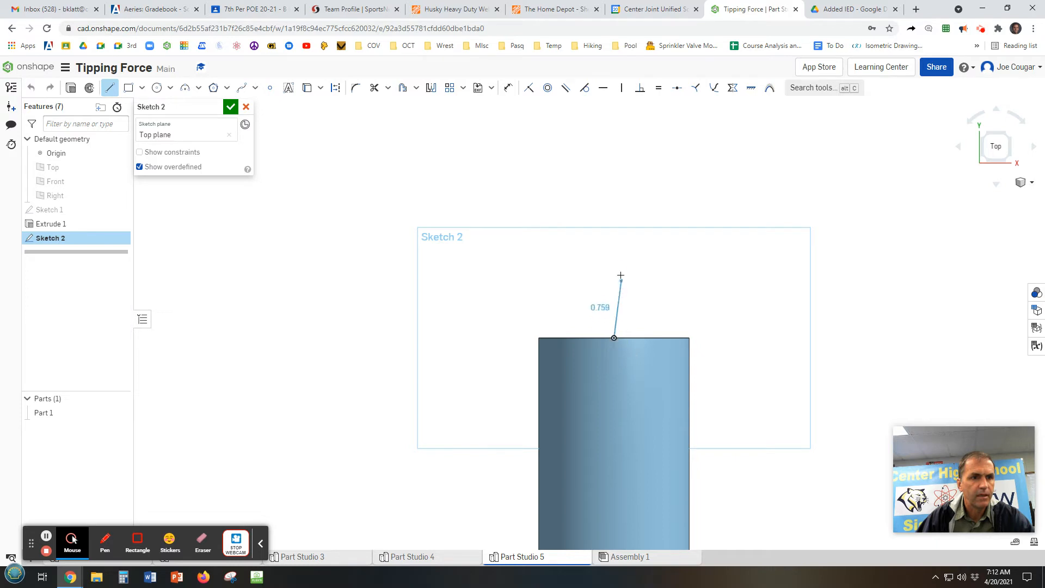
left_click(614, 194)
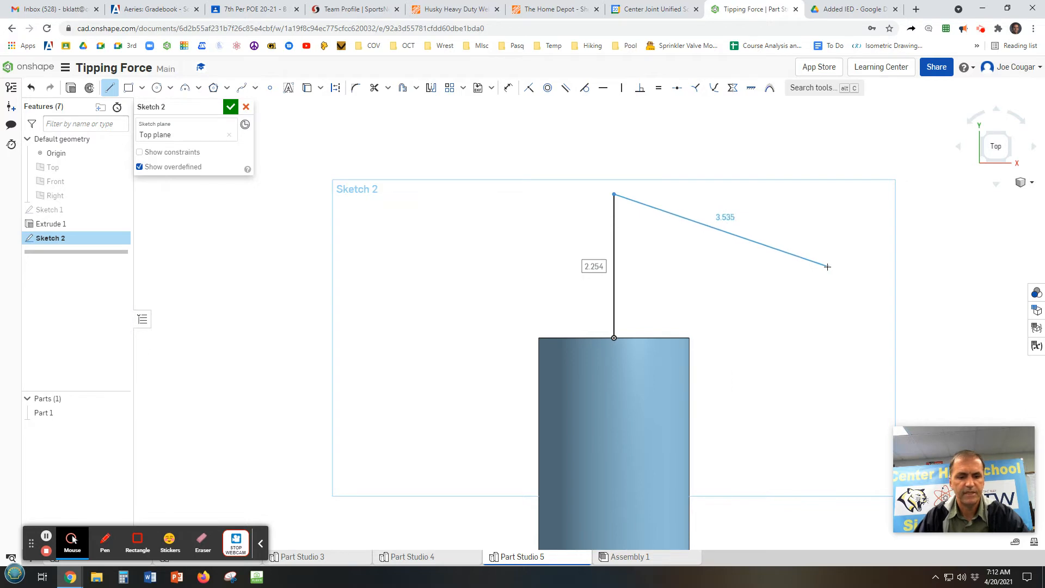
right_click(811, 246)
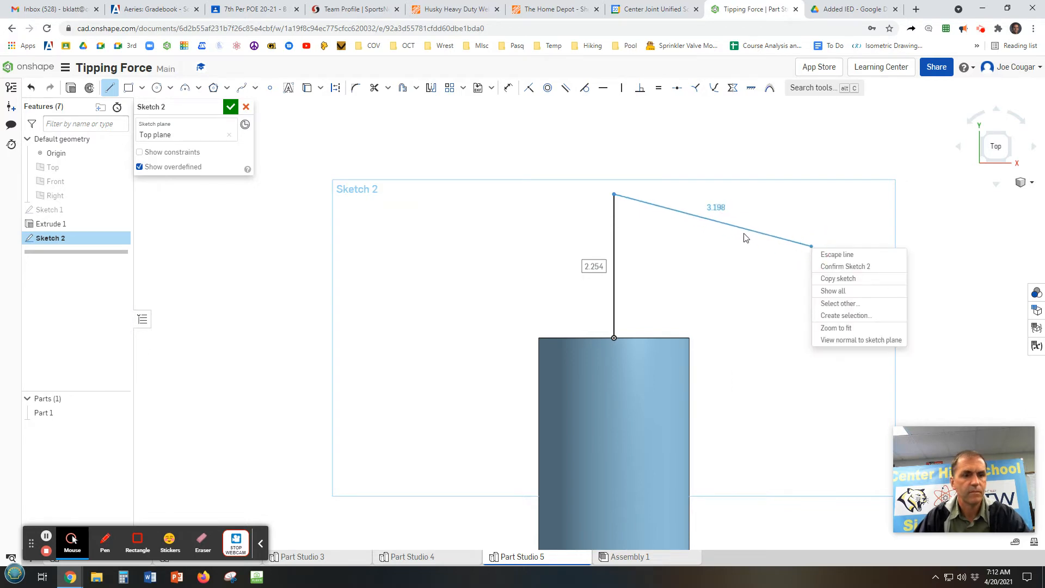
left_click(837, 254)
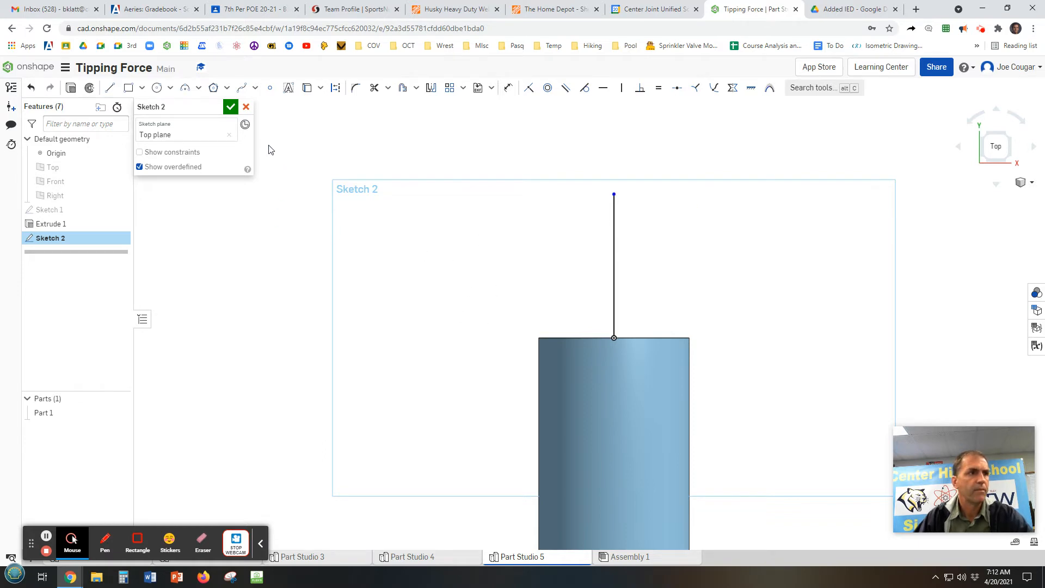
left_click(230, 107)
Step: Begin a Line angle plane through the sketched line, with its angle measured from the Top plane
mouse_move(636, 376)
right_mouse_down()
mouse_move(620, 337)
mouse_move(570, 318)
mouse_move(762, 370)
mouse_move(707, 330)
mouse_move(736, 266)
right_mouse_up()
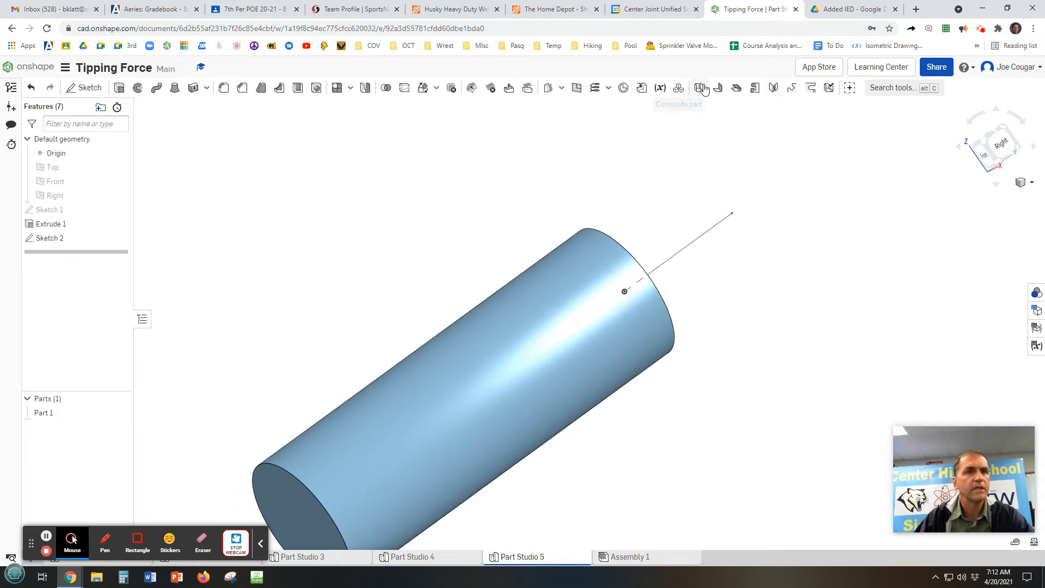
left_click(575, 91)
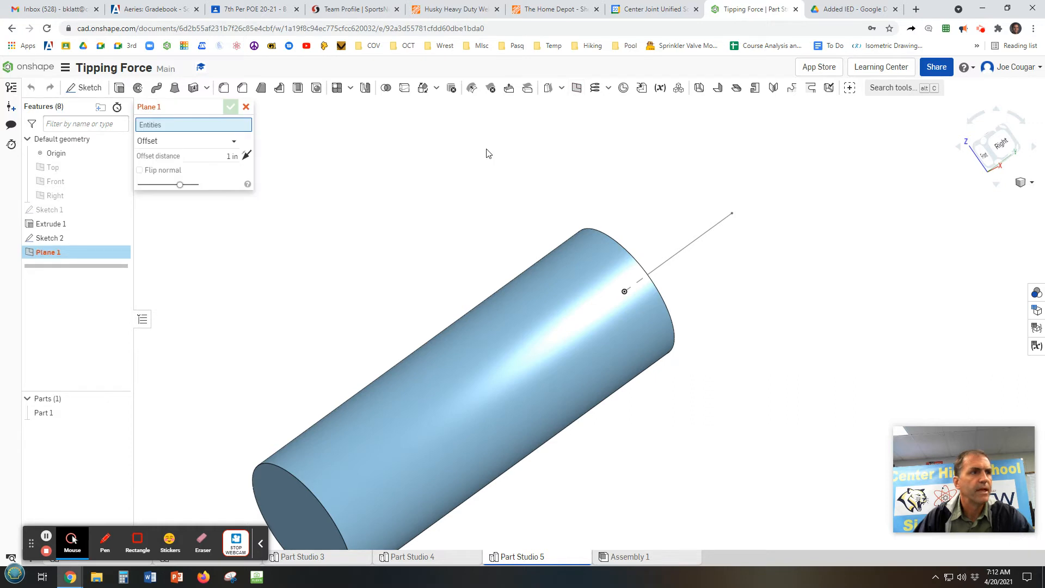
left_click(233, 141)
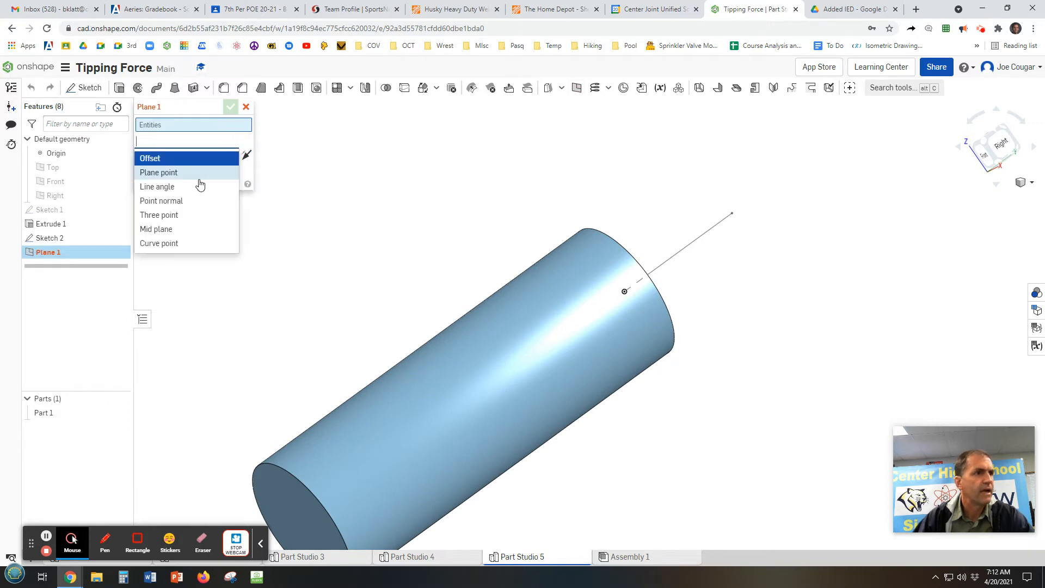
left_click(163, 187)
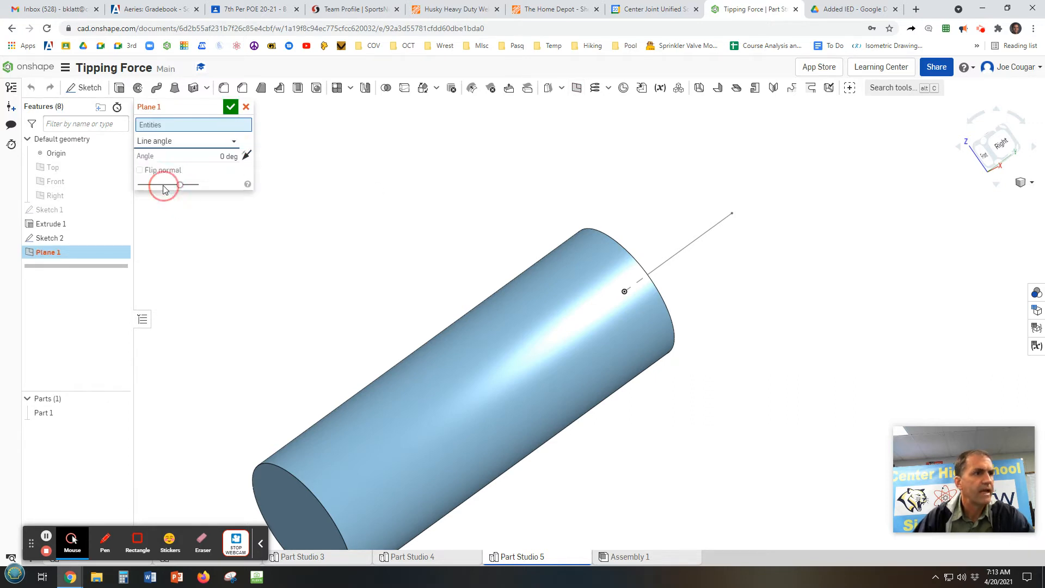
left_click(684, 248)
mouse_move(805, 294)
right_mouse_down()
mouse_move(796, 296)
mouse_move(826, 300)
right_mouse_up()
right_click_drag(829, 304, 749, 317)
middle_click_drag(747, 315, 816, 325)
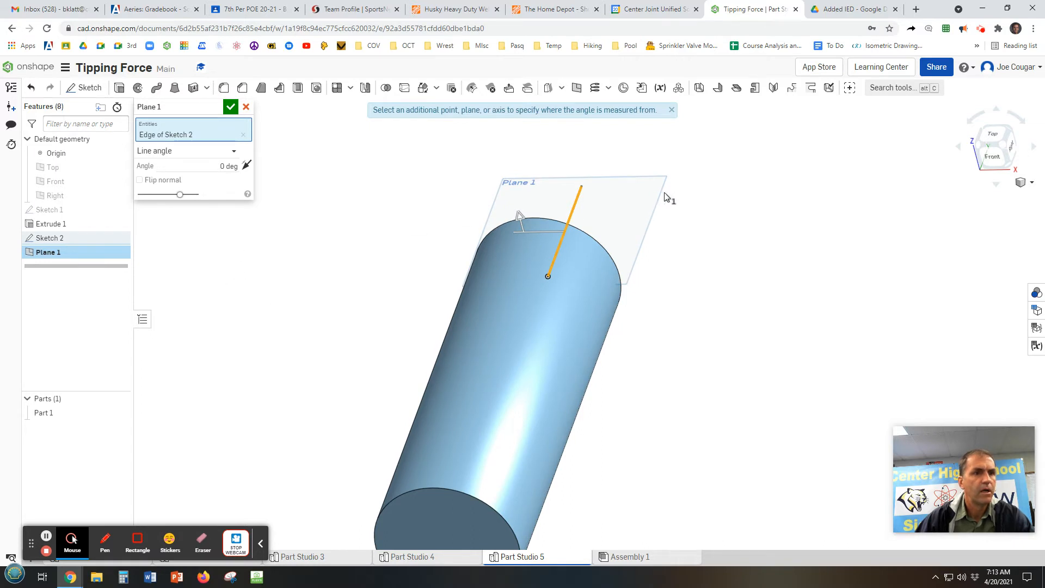
left_click(58, 168)
Step: Set the Line angle plane to 20 deg from the Top plane and finish the plane
right_click_drag(587, 339, 603, 302)
left_click_drag(583, 328, 582, 315)
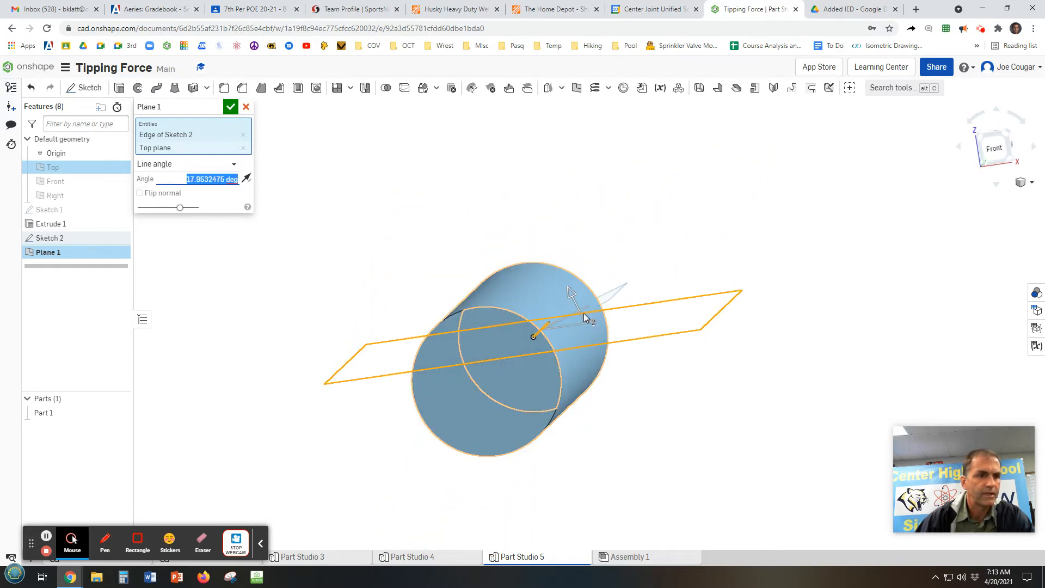
right_click_drag(586, 313, 697, 365)
left_click(997, 147)
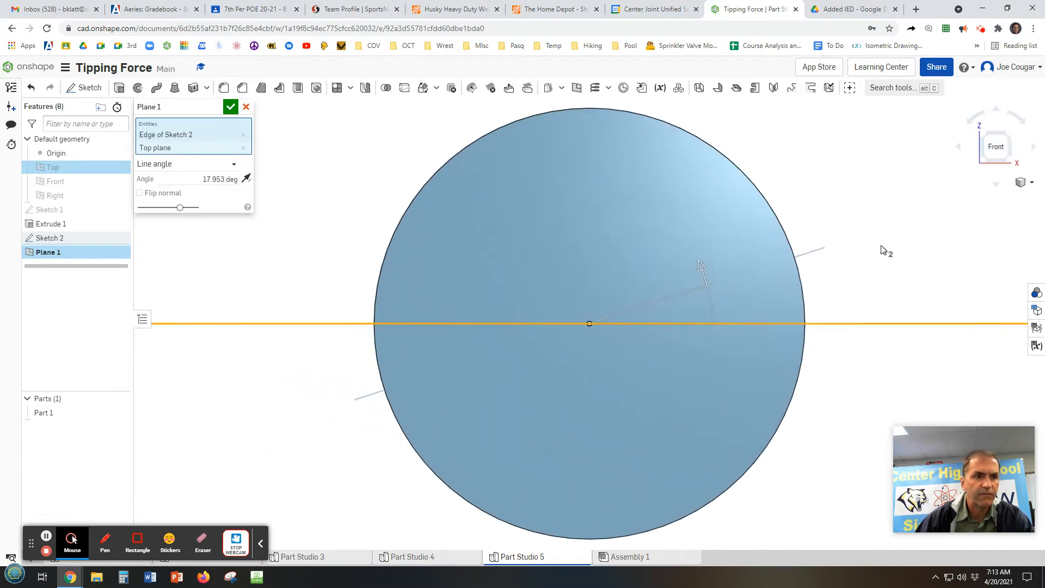
left_click_drag(701, 276, 700, 264)
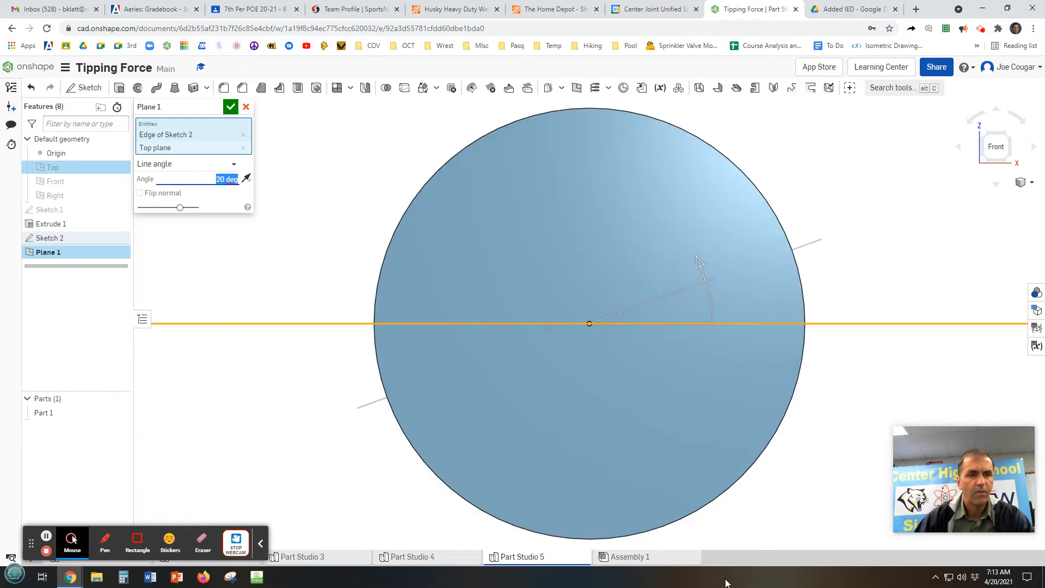
scroll(790, 488, "down", 1)
middle_click_drag(791, 480, 713, 340)
right_click_drag(719, 365, 712, 371)
scroll(718, 371, "up", 2)
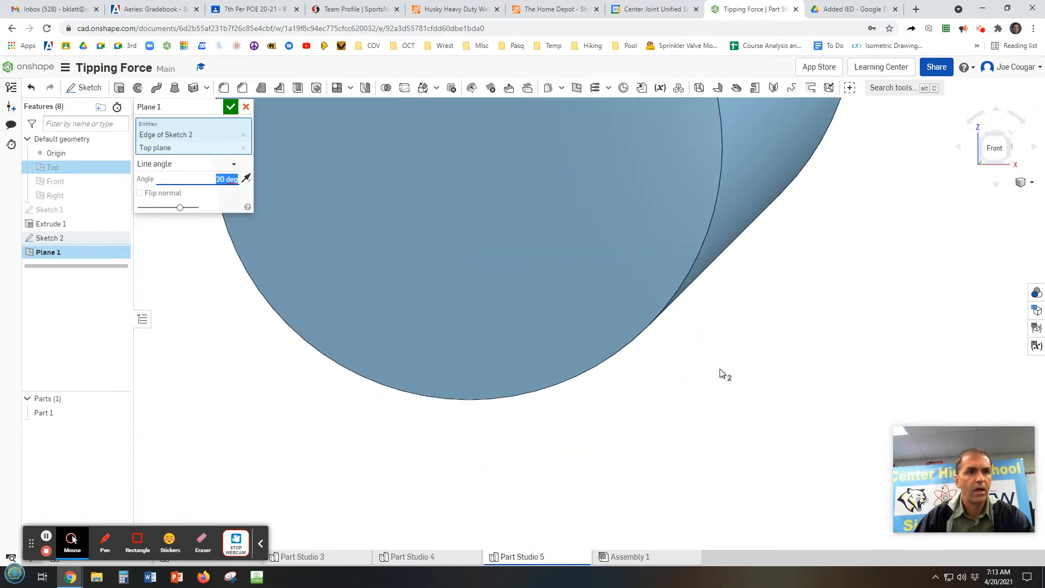
scroll(719, 381, "down", 5)
middle_click_drag(719, 394, 665, 482)
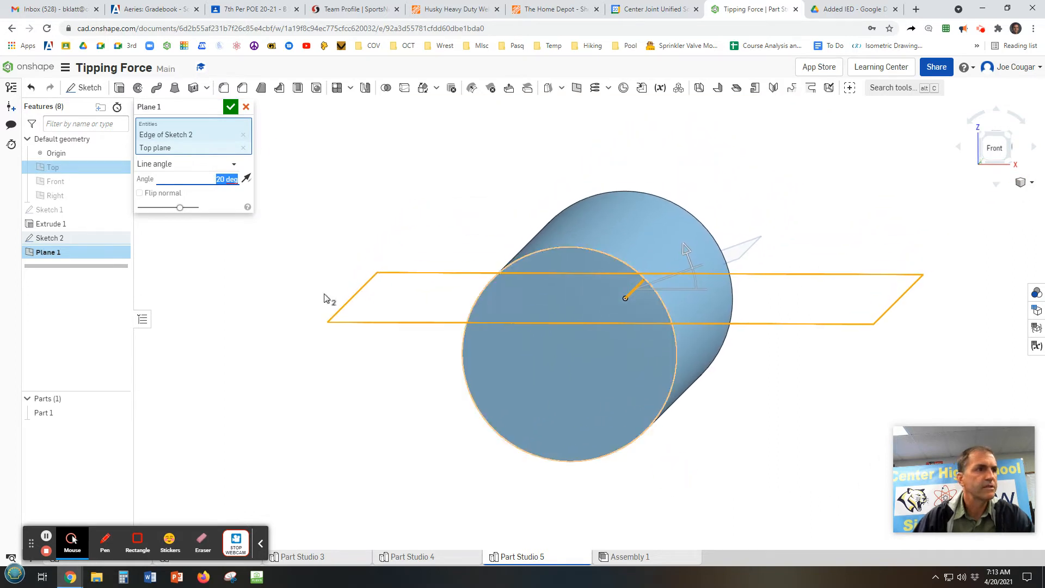
left_click(230, 107)
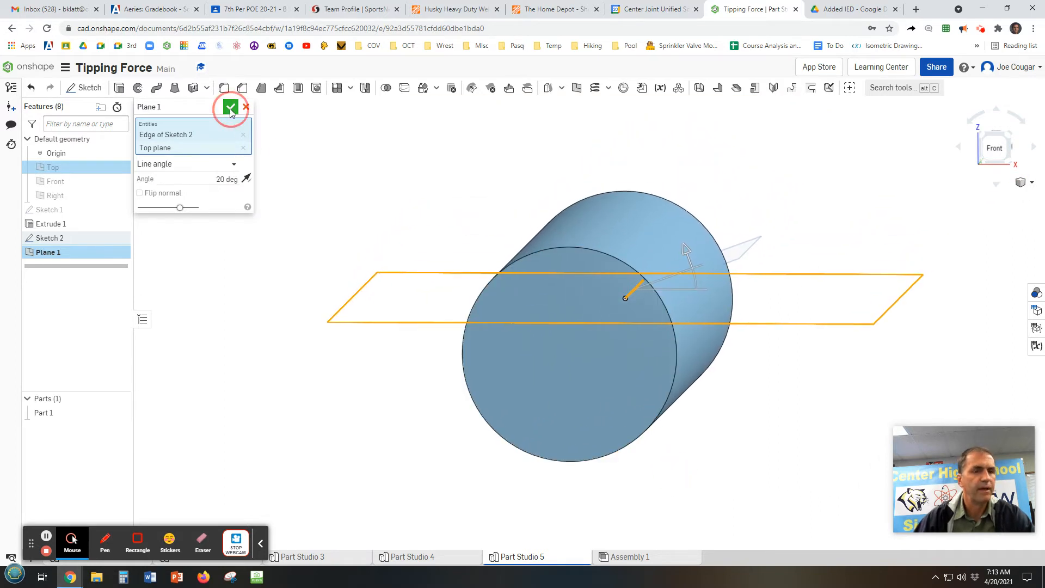
Step: Section the cylinder with a section view starting from its curved face, adding the angled plane as a second section plane
right_click_drag(786, 417, 784, 430)
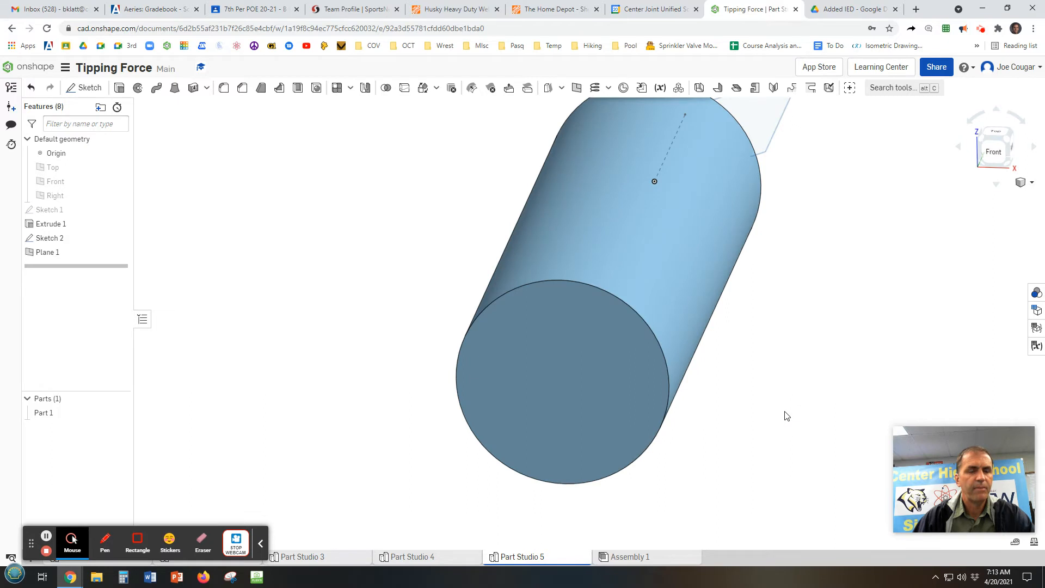
scroll(759, 431, "down", 2)
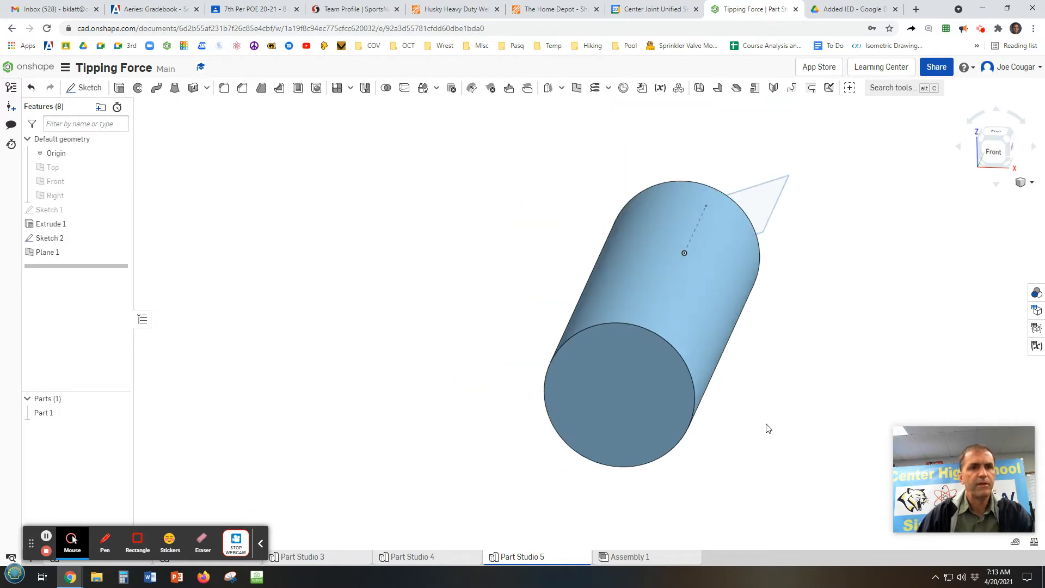
right_click_drag(711, 480, 738, 498)
middle_click_drag(459, 423, 489, 508)
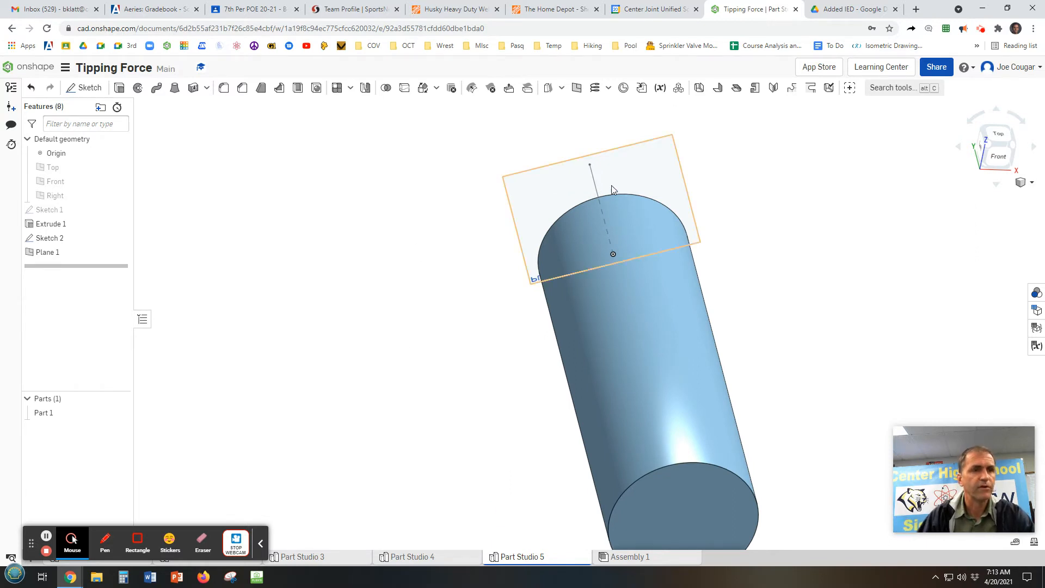
right_click(369, 275)
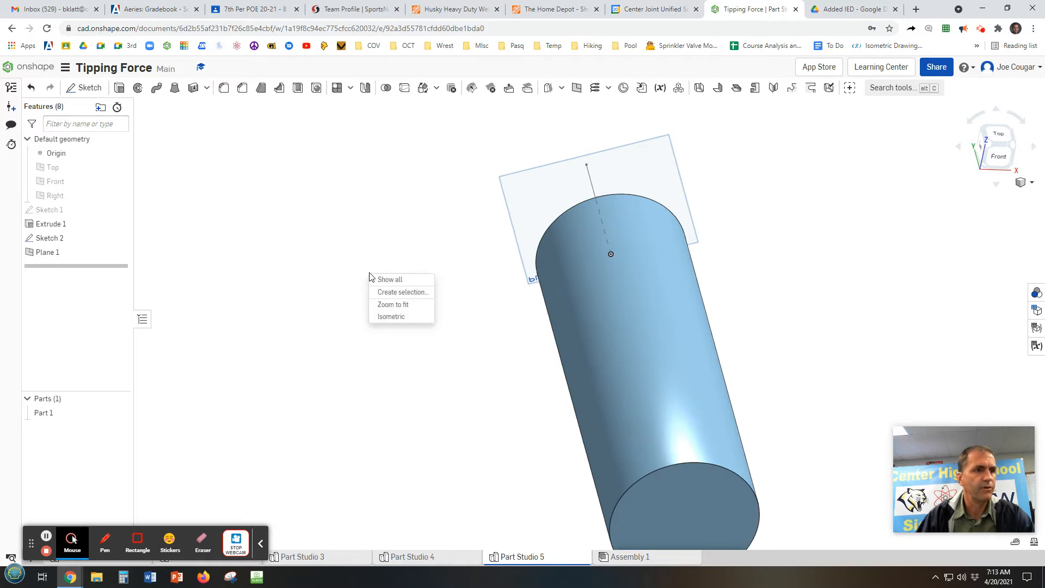
left_click(581, 320)
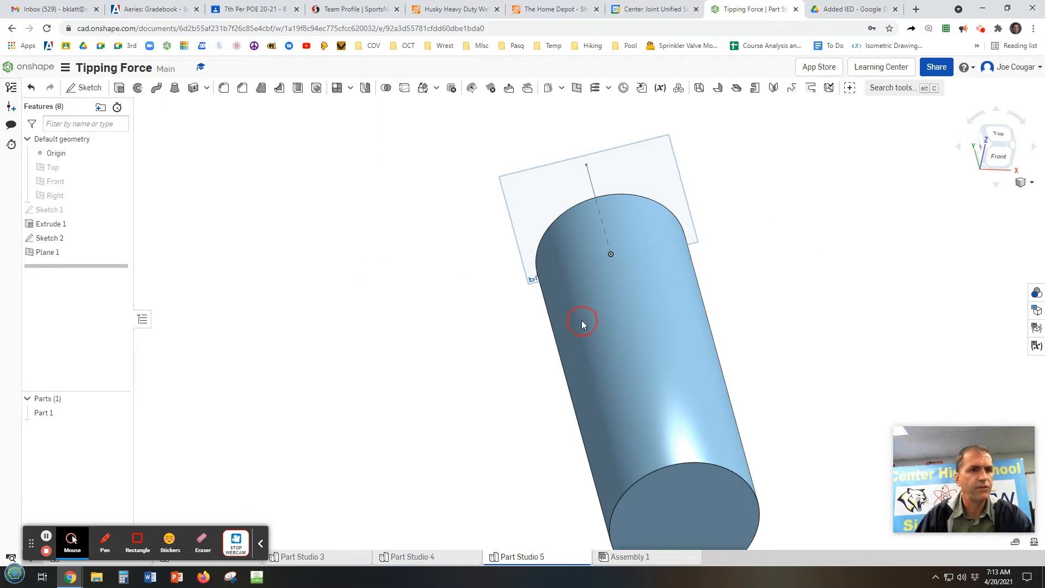
left_click(608, 329)
right_click(608, 329)
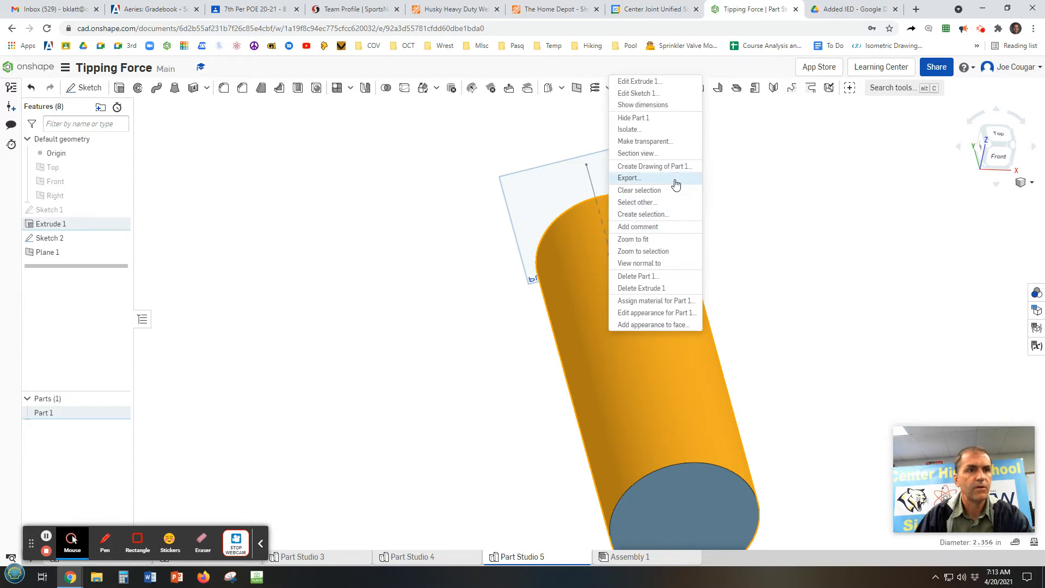
left_click(648, 156)
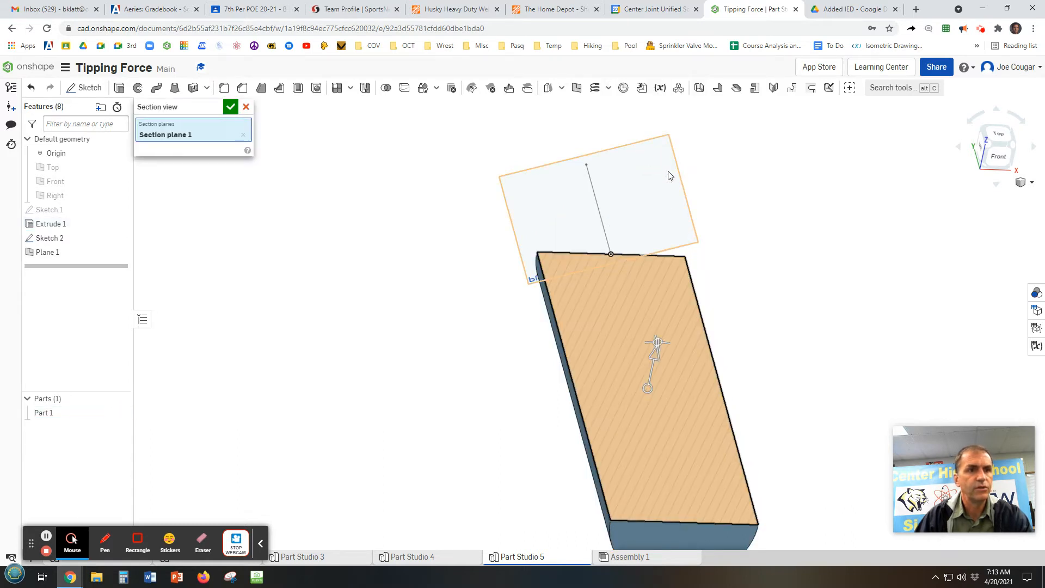
left_click(687, 210)
mouse_move(828, 297)
right_mouse_down()
mouse_move(820, 255)
mouse_move(830, 296)
right_mouse_up()
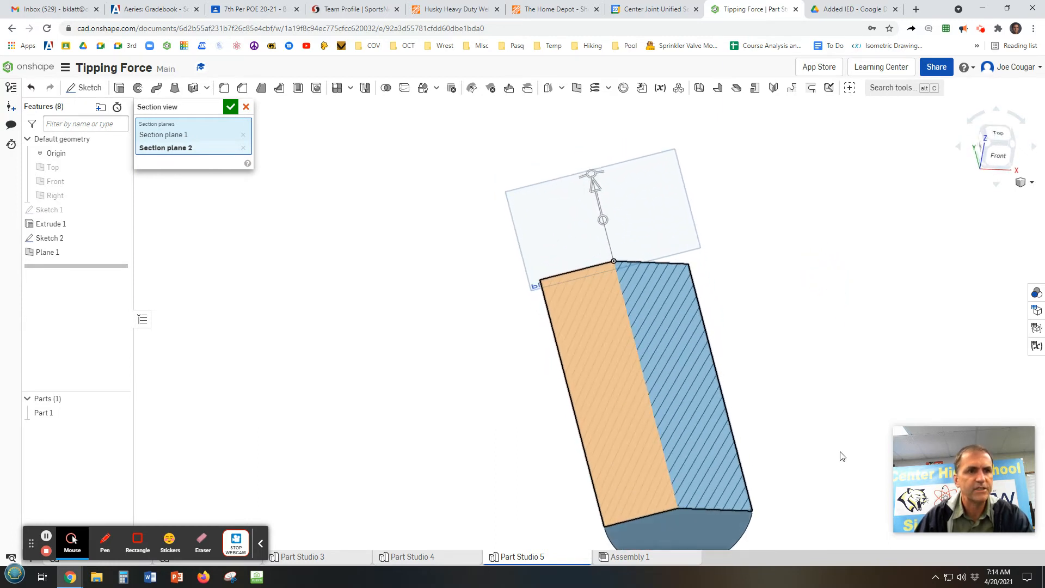
Step: On the angled plane, sketch two circles about 0.57 in and 0.56 in across, near opposite ends of the body on the same side, and finish the sketch
left_click(82, 88)
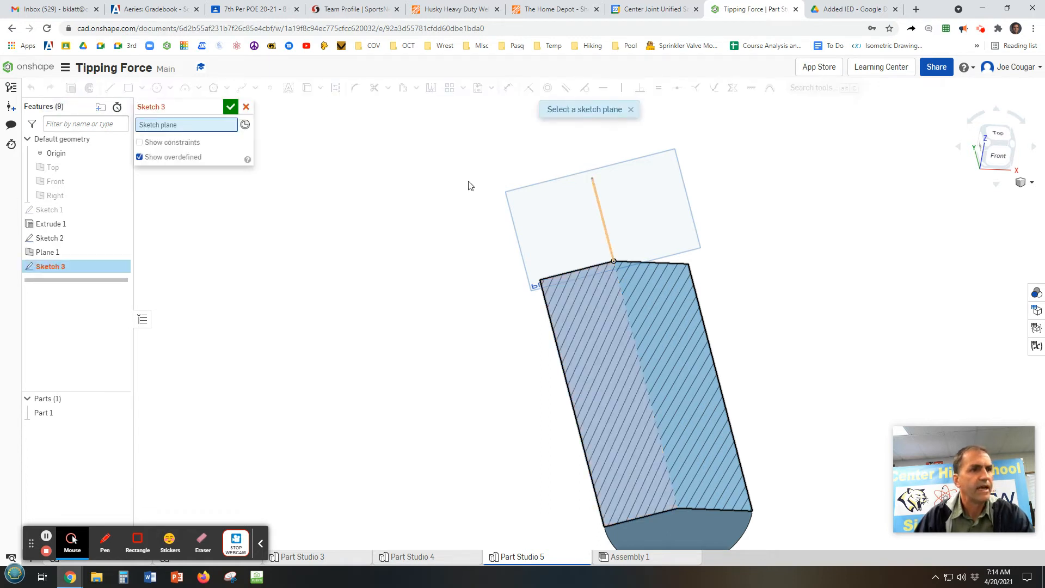
left_click(611, 180)
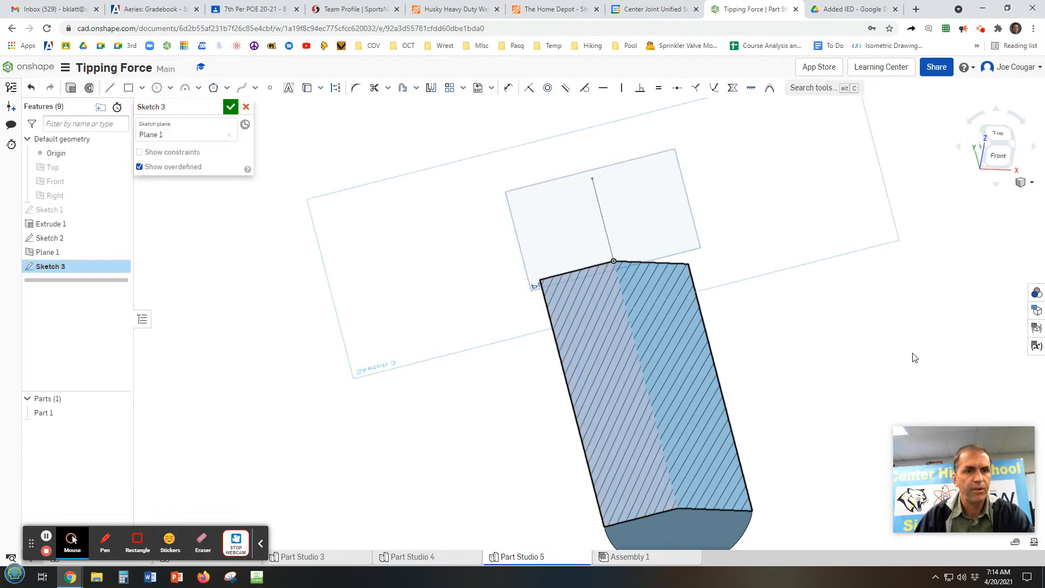
key("n")
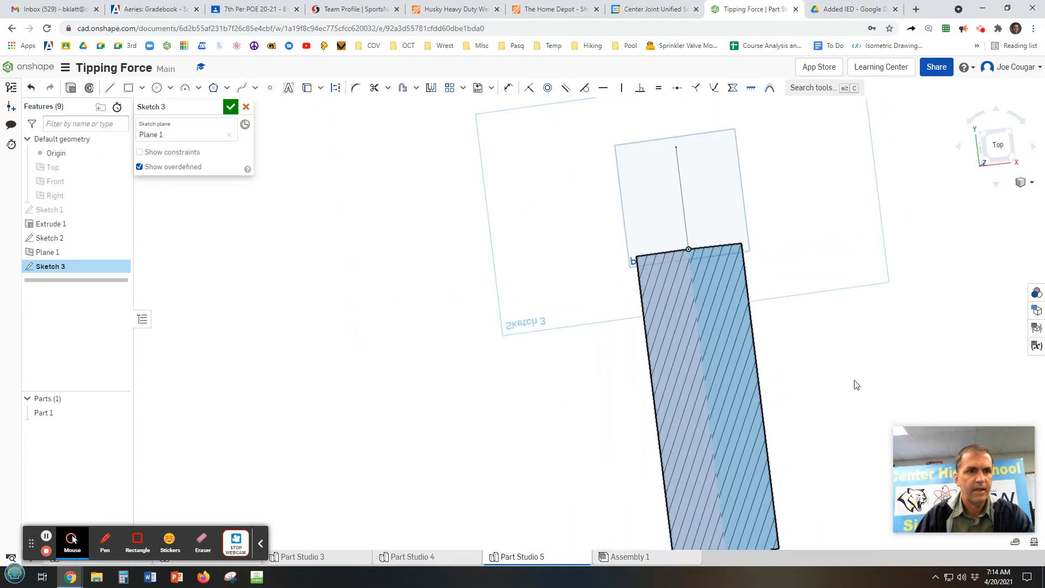
left_click(991, 149)
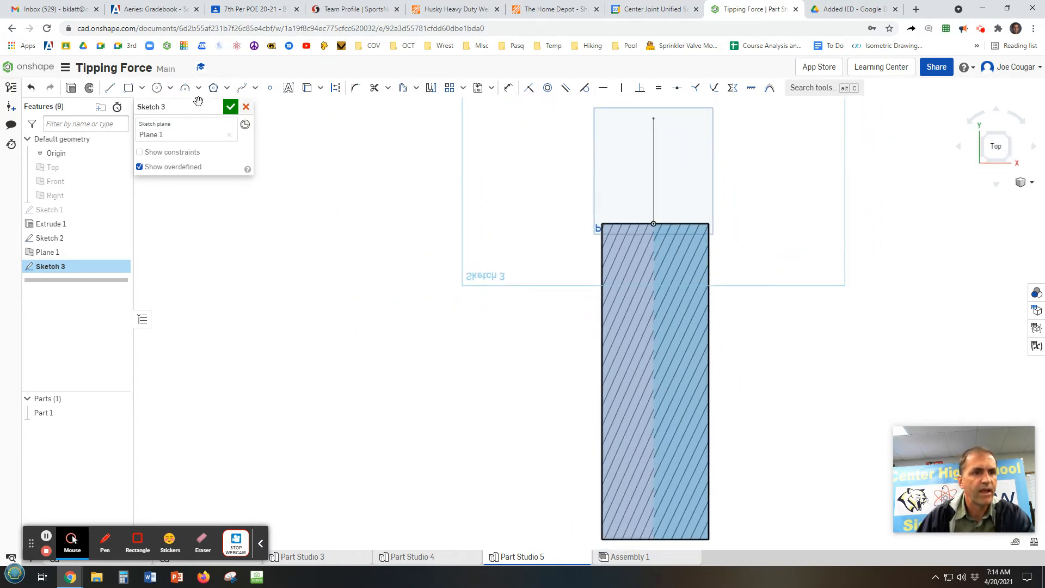
left_click(157, 89)
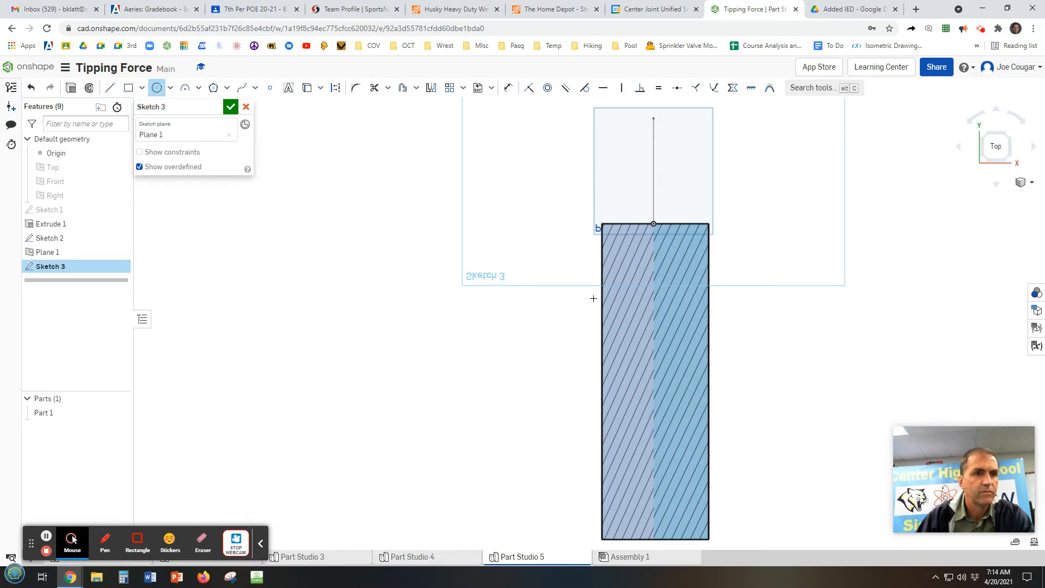
left_click(684, 281)
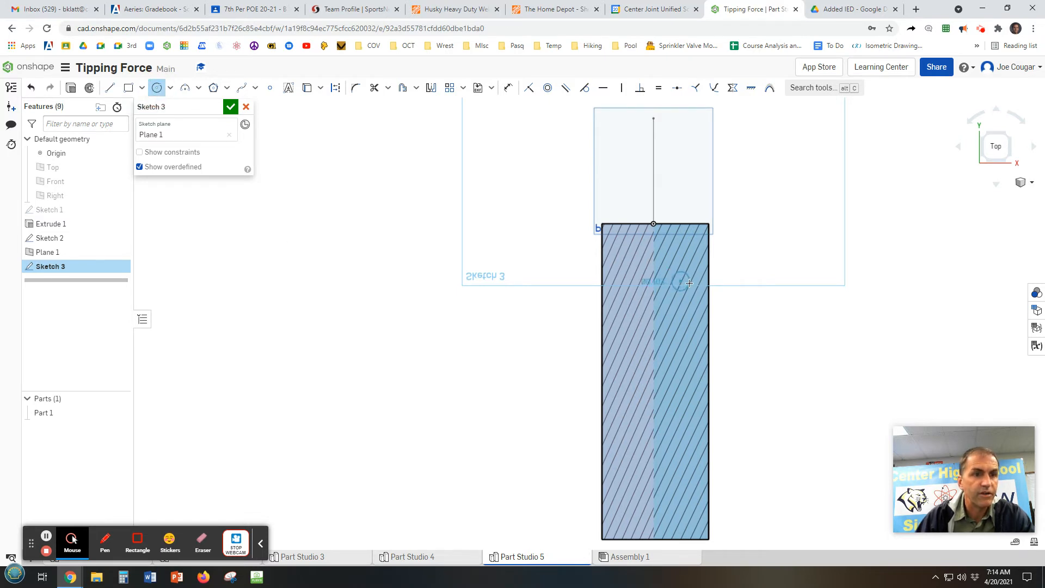
left_click(693, 282)
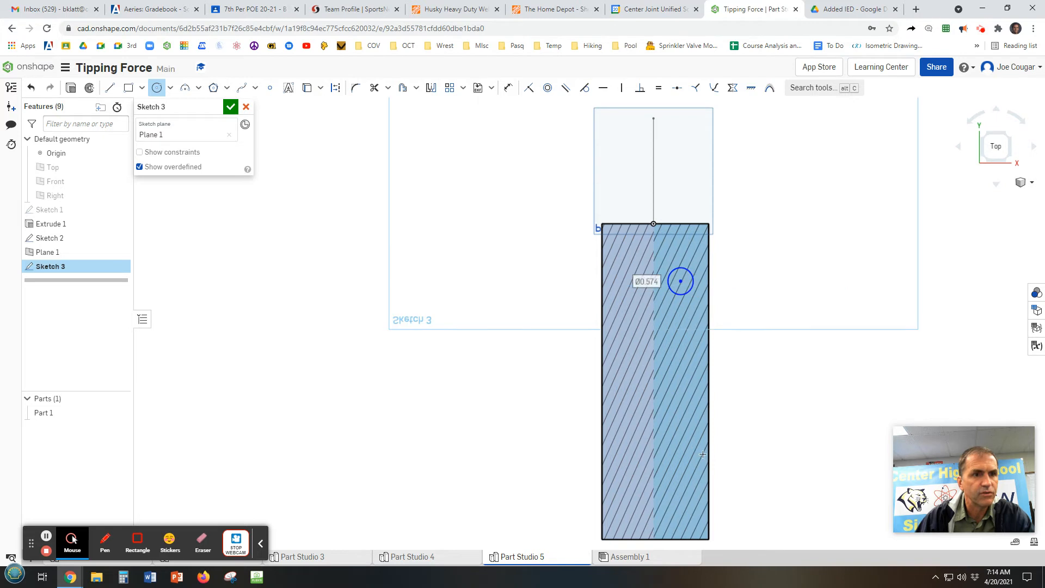
left_click(684, 484)
left_click(694, 482)
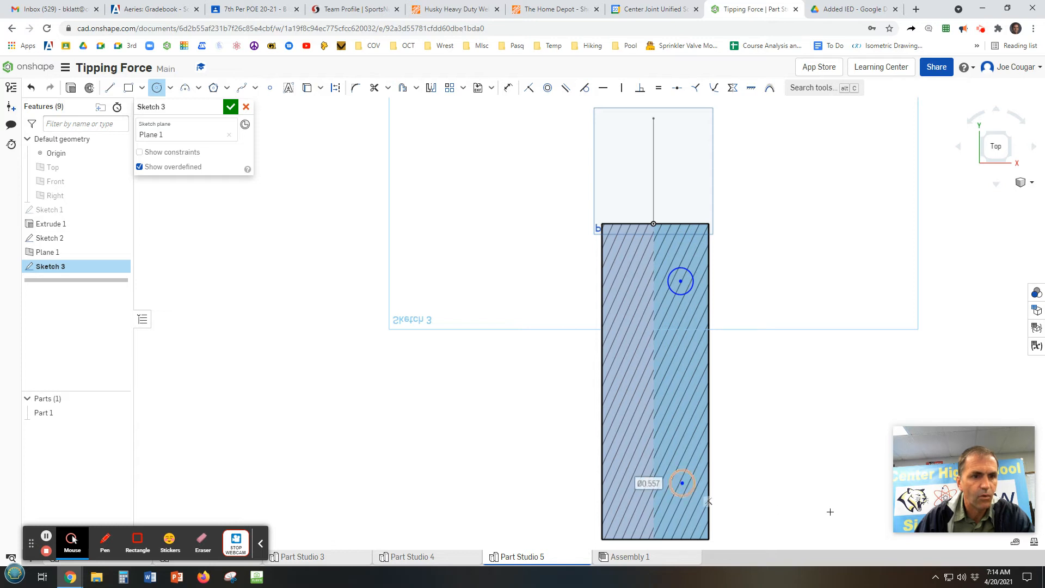
left_click(229, 108)
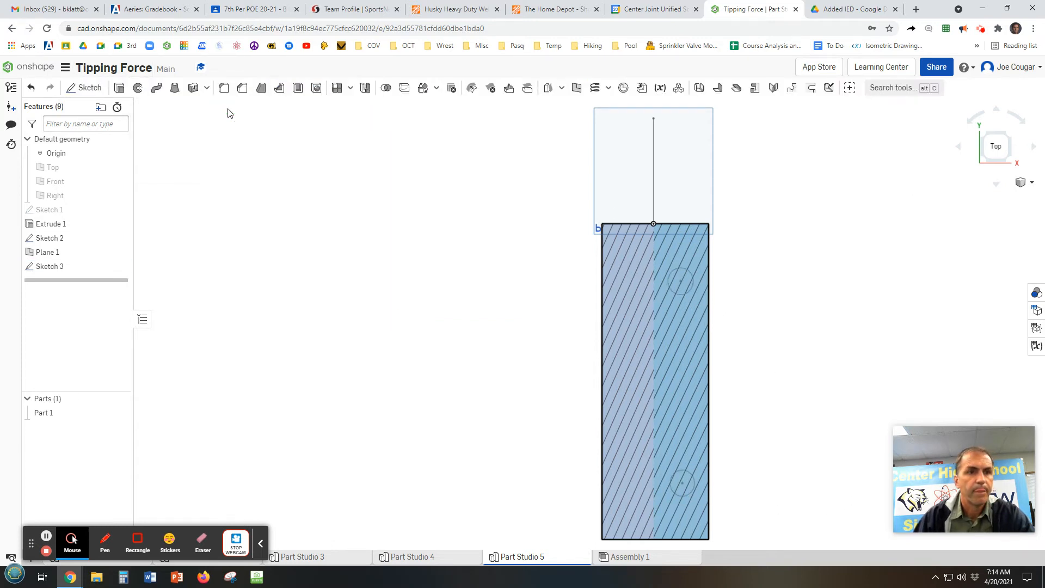
Step: Extrude both leg circles downward out of the body to a blind depth of 4.44 in, added to Part 1
right_click_drag(425, 450, 394, 367)
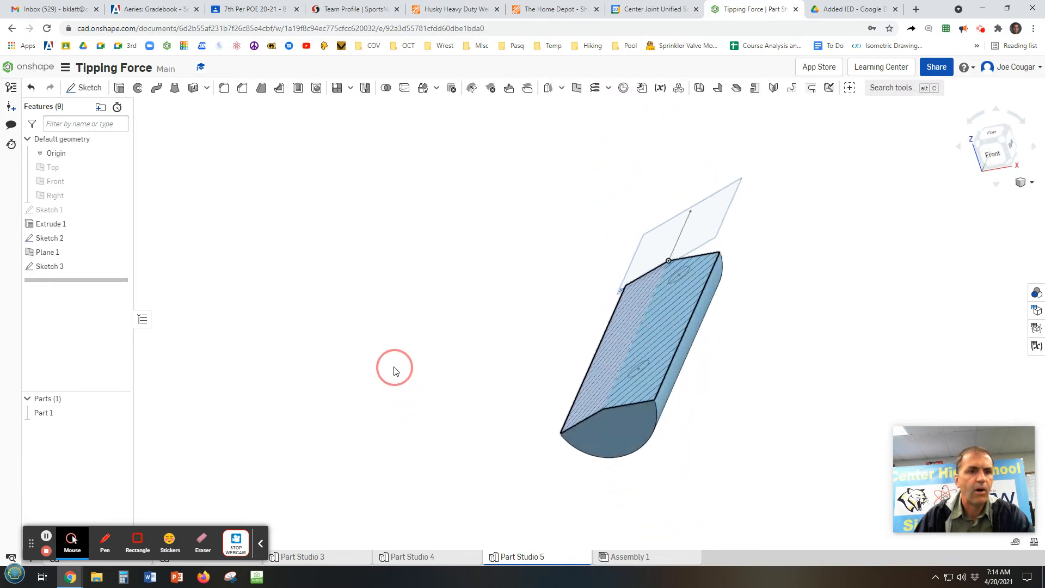
left_click(120, 88)
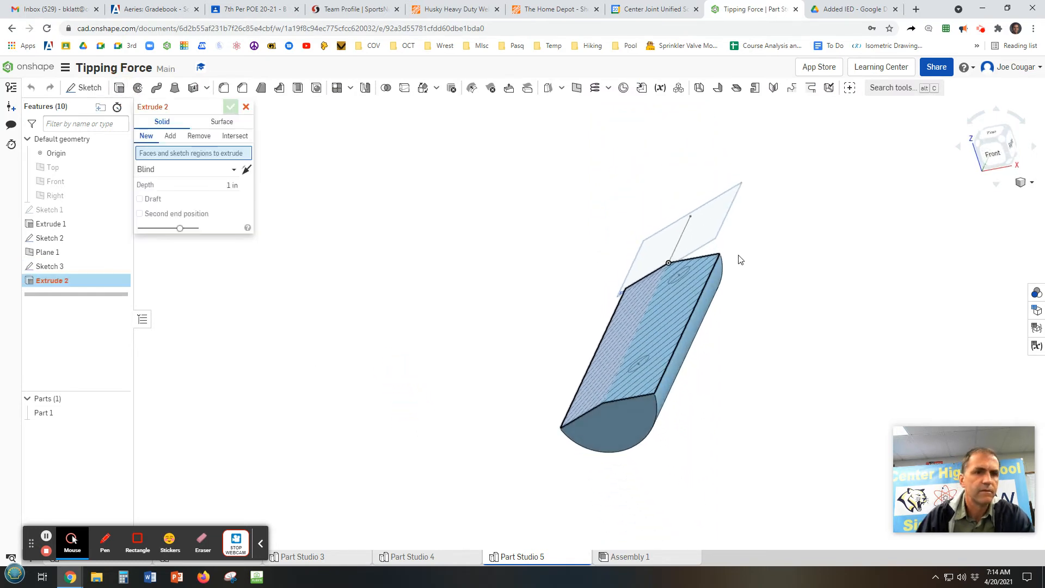
left_click(683, 270)
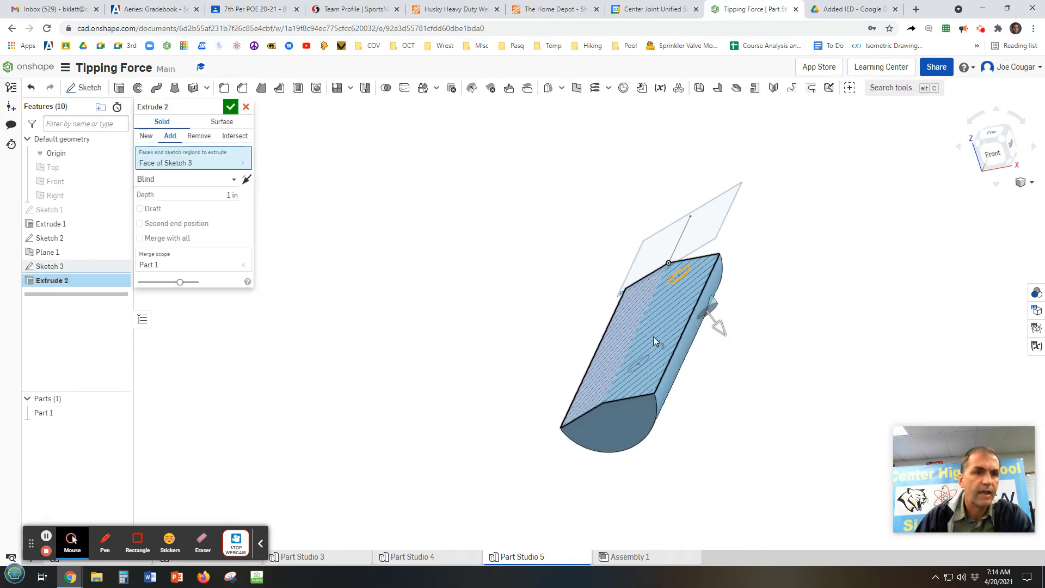
left_click(638, 369)
left_click_drag(725, 330, 847, 440)
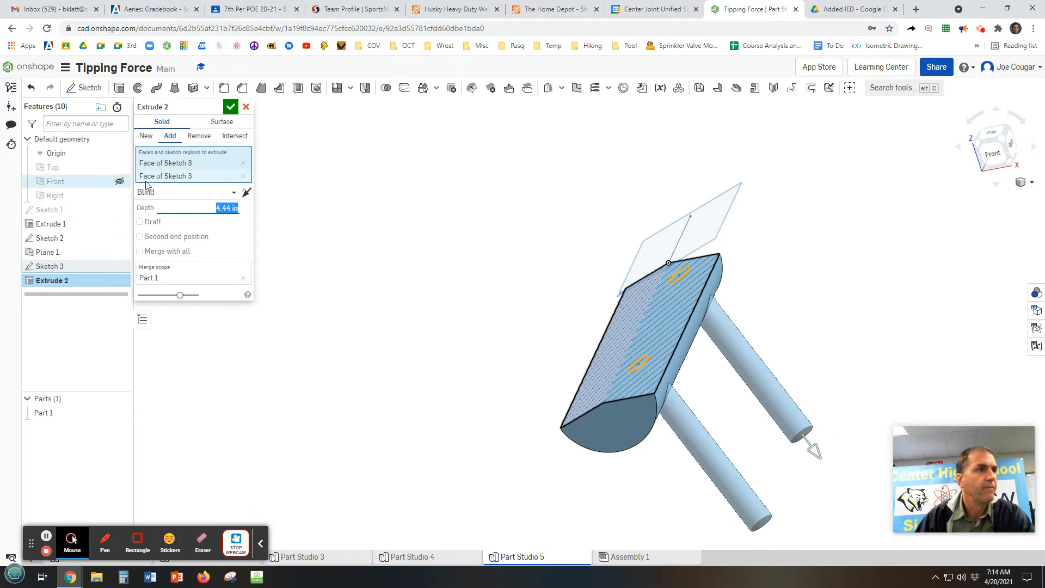
left_click(230, 107)
Step: Turn the section view off and inspect the two legs on the whole body from several angles
right_click_drag(669, 303, 650, 317)
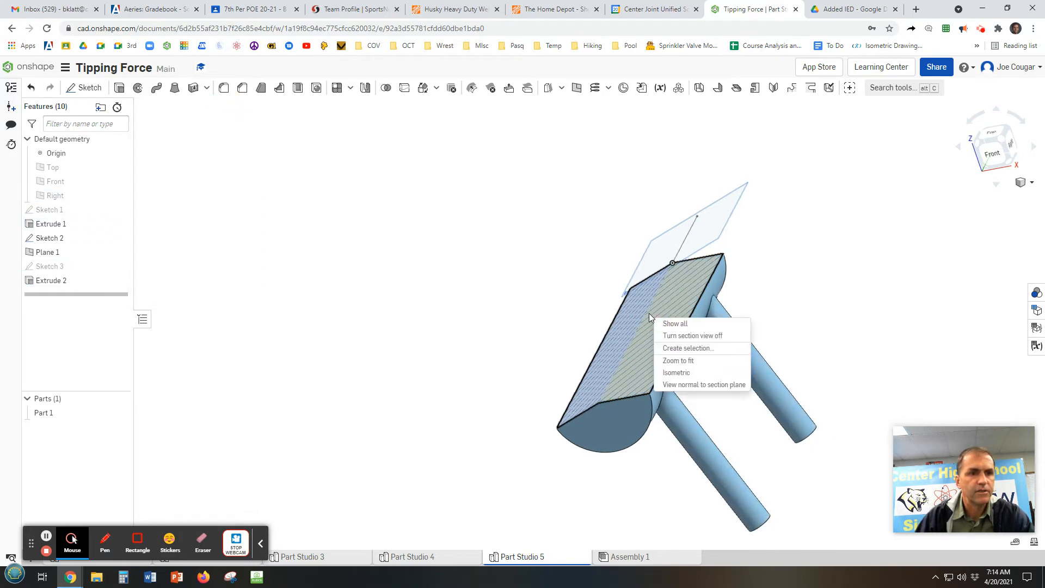
left_click(698, 338)
right_click_drag(721, 366, 779, 330)
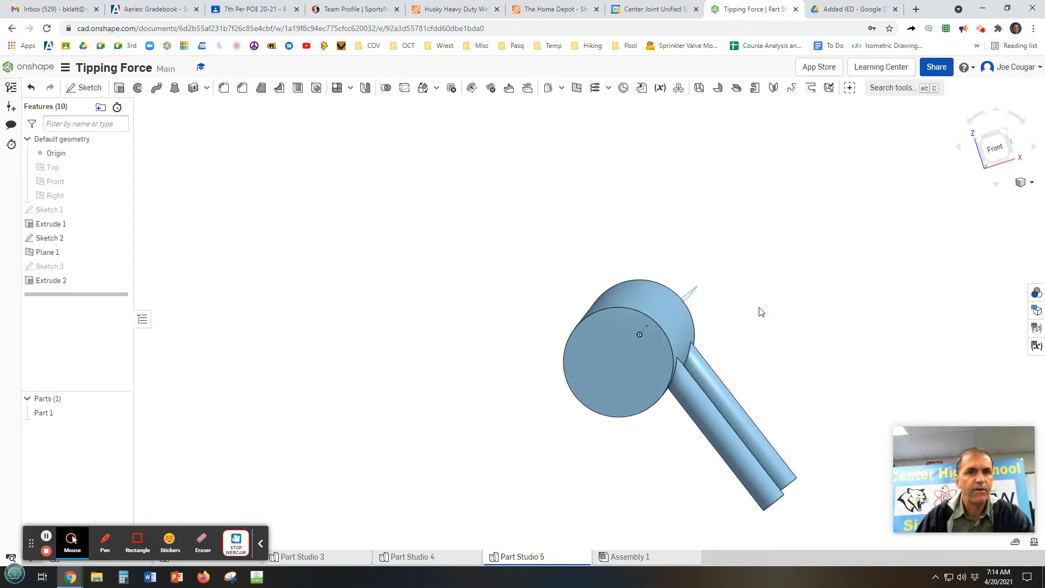
mouse_move(882, 280)
right_mouse_down()
mouse_move(891, 287)
mouse_move(877, 263)
mouse_move(872, 284)
mouse_move(883, 290)
right_mouse_up()
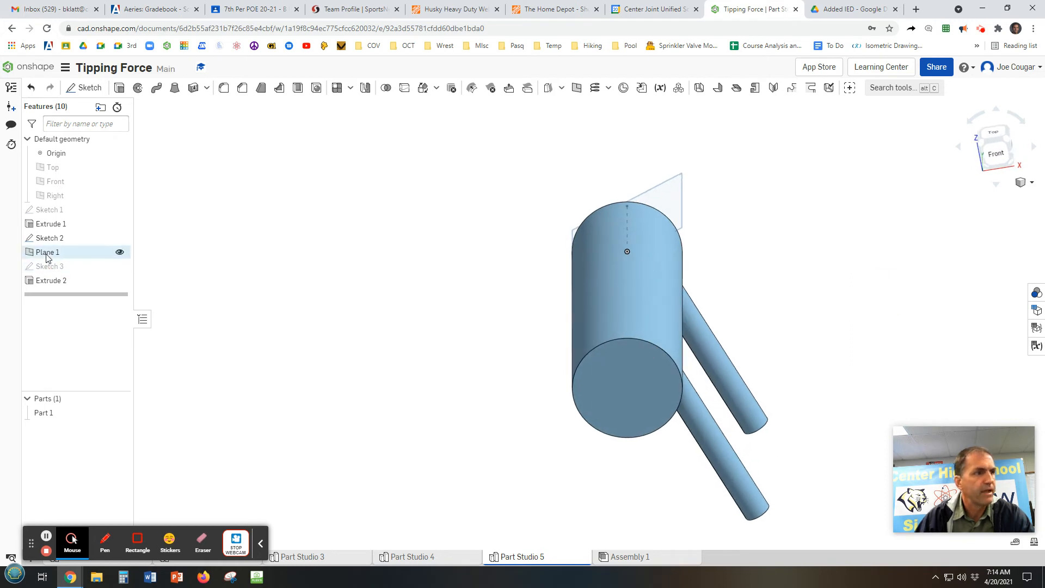
right_click_drag(357, 283, 377, 282)
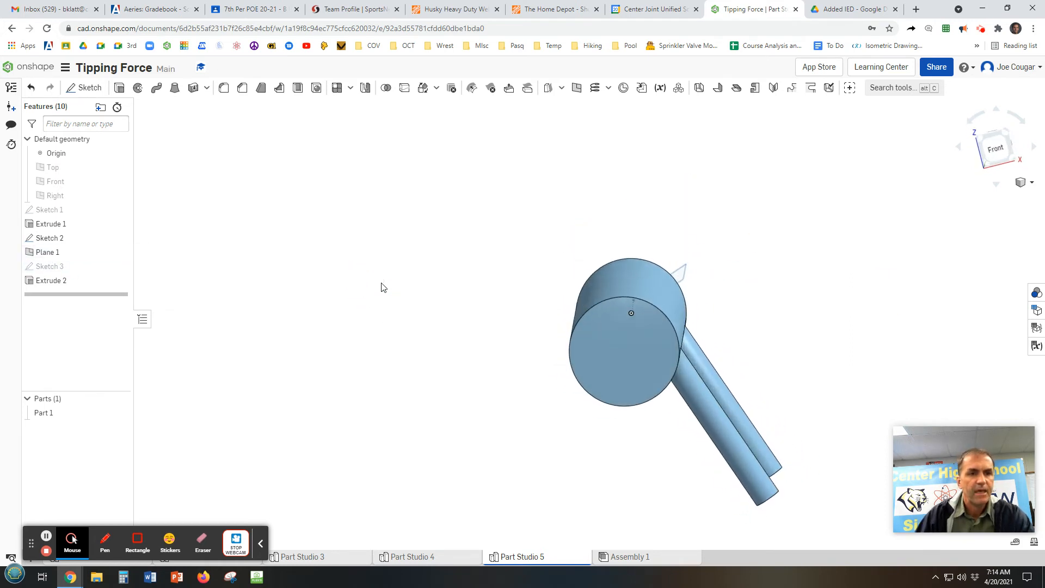
right_click_drag(622, 468, 576, 488)
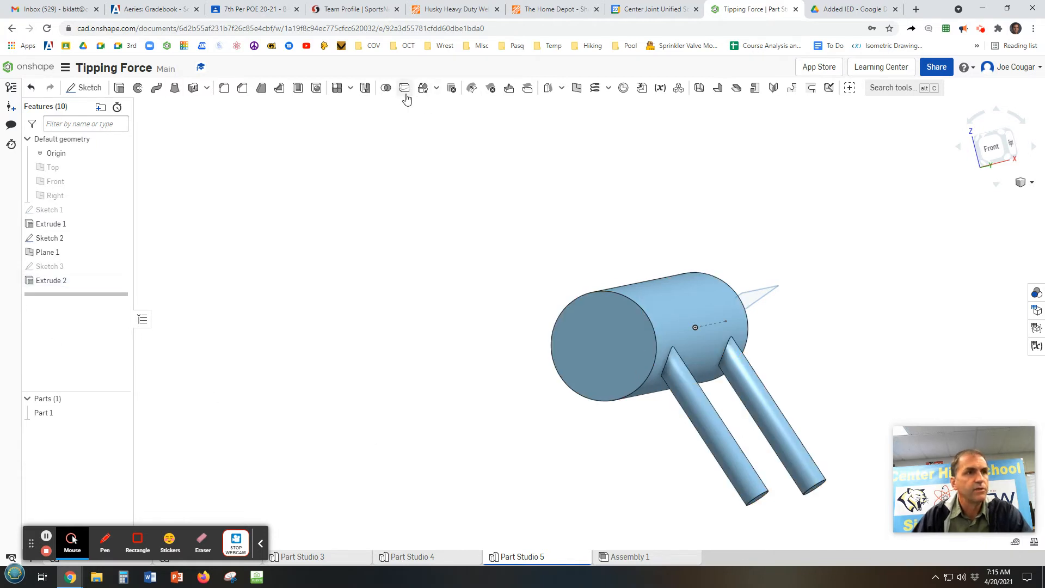
Step: Mirror the leg extrusion across the Right plane with a feature mirror to create the opposite pair of legs
left_click(366, 88)
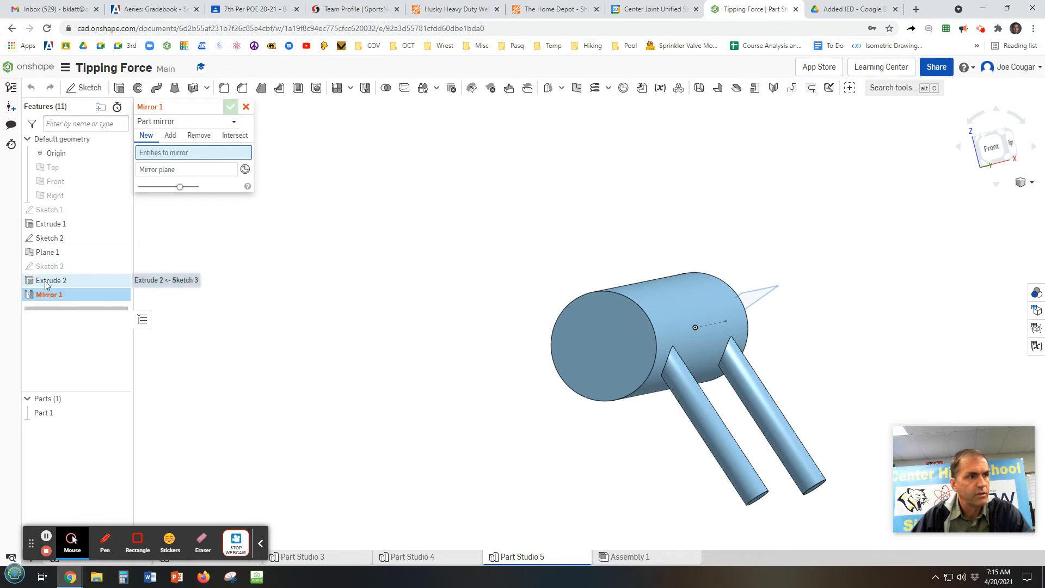
left_click(166, 137)
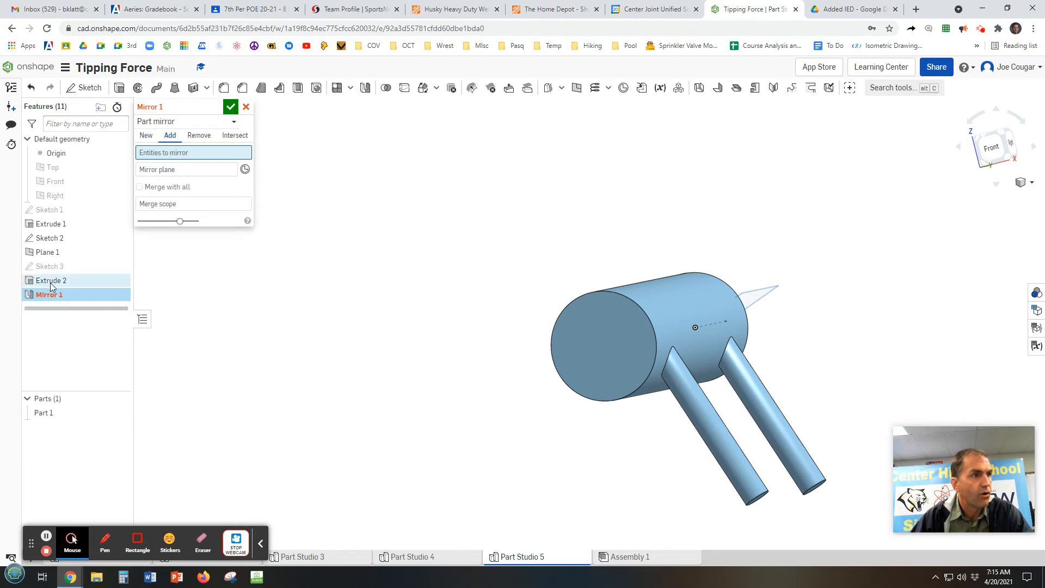
left_click(206, 122)
left_click(158, 153)
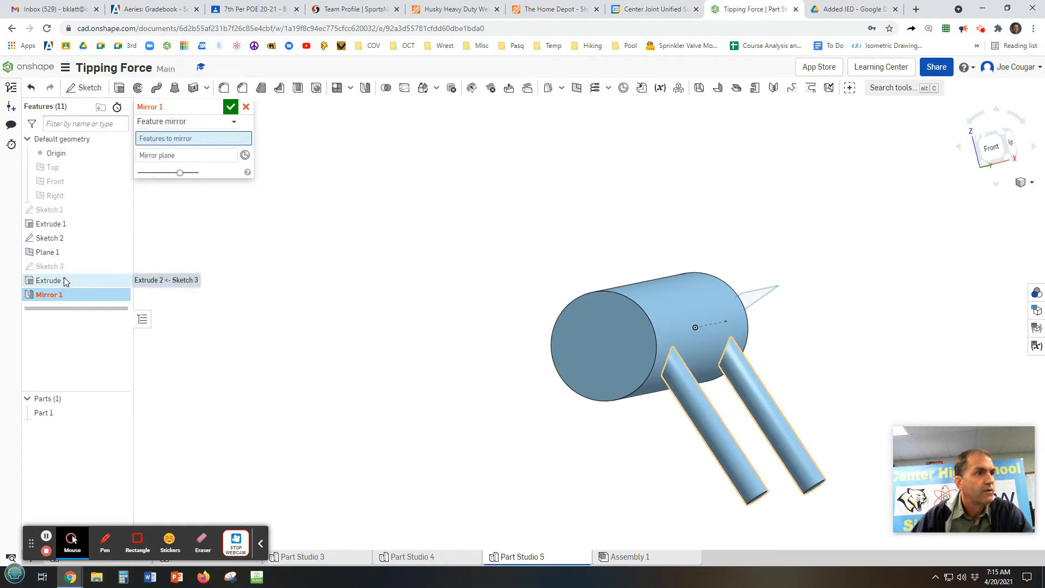
left_click(64, 281)
left_click(180, 166)
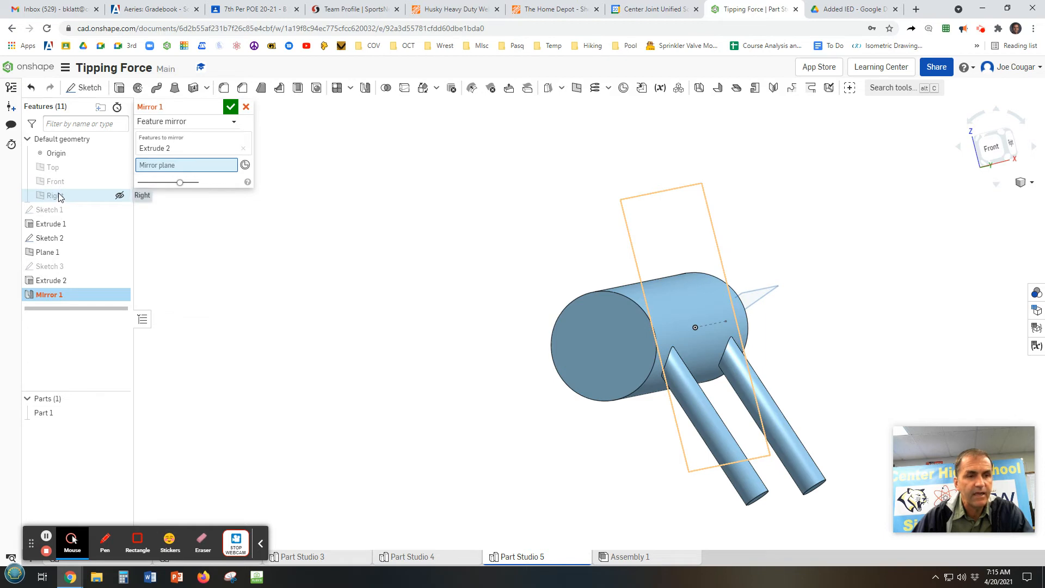
left_click(991, 147)
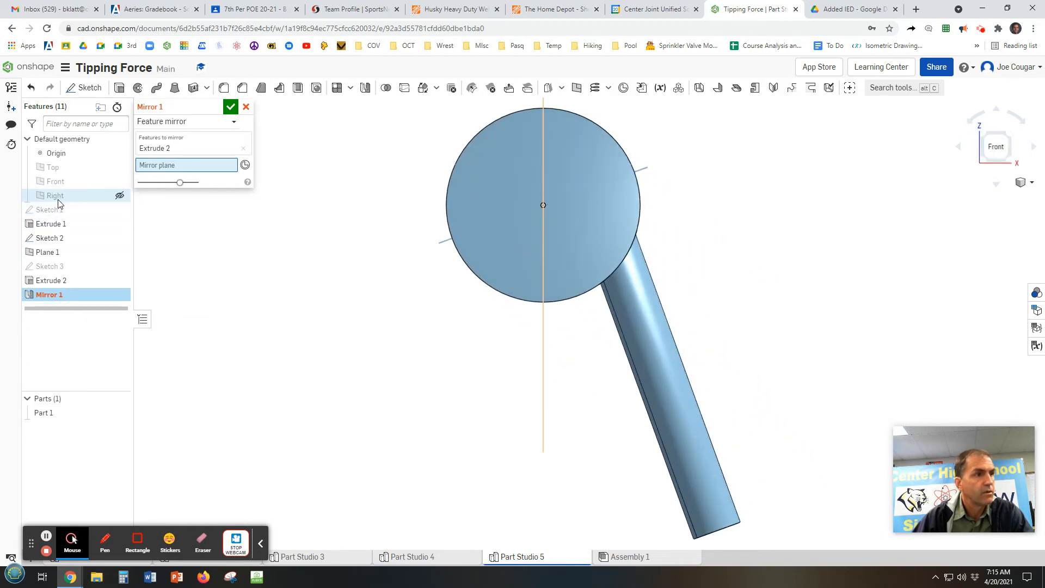
left_click(56, 196)
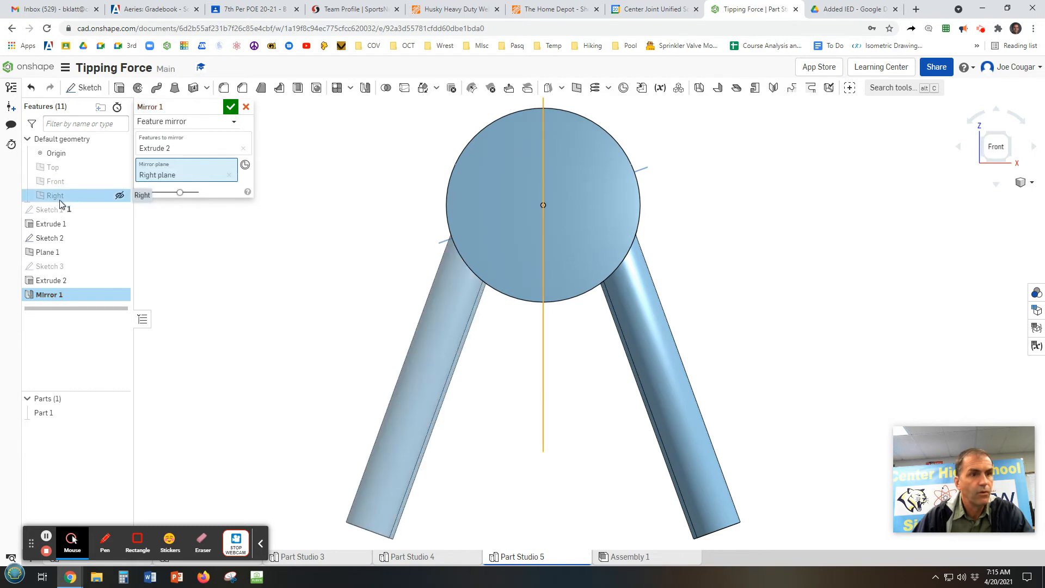
left_click(231, 107)
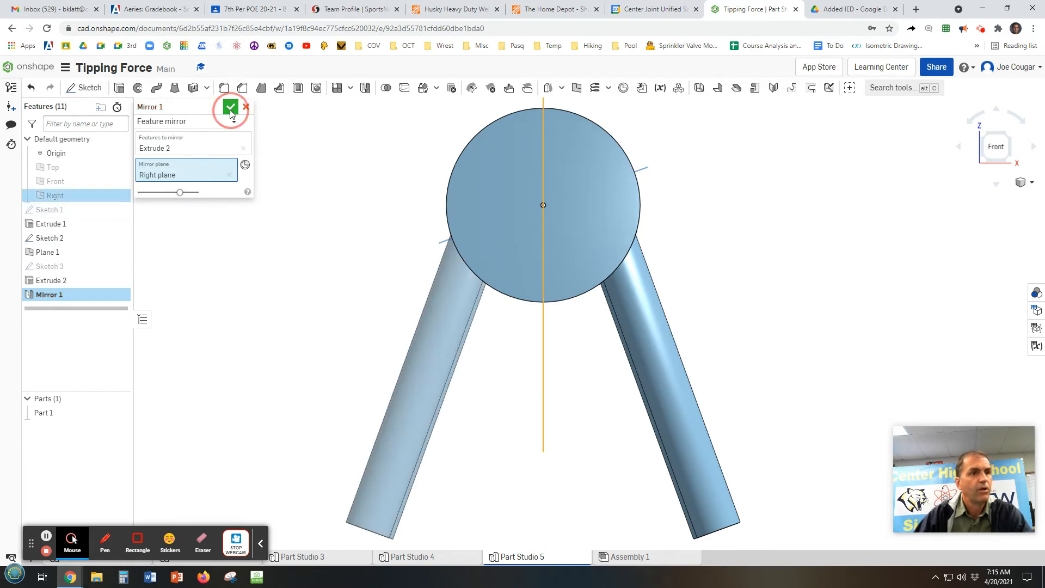
scroll(641, 272, "down", 4)
right_click_drag(751, 296, 737, 299)
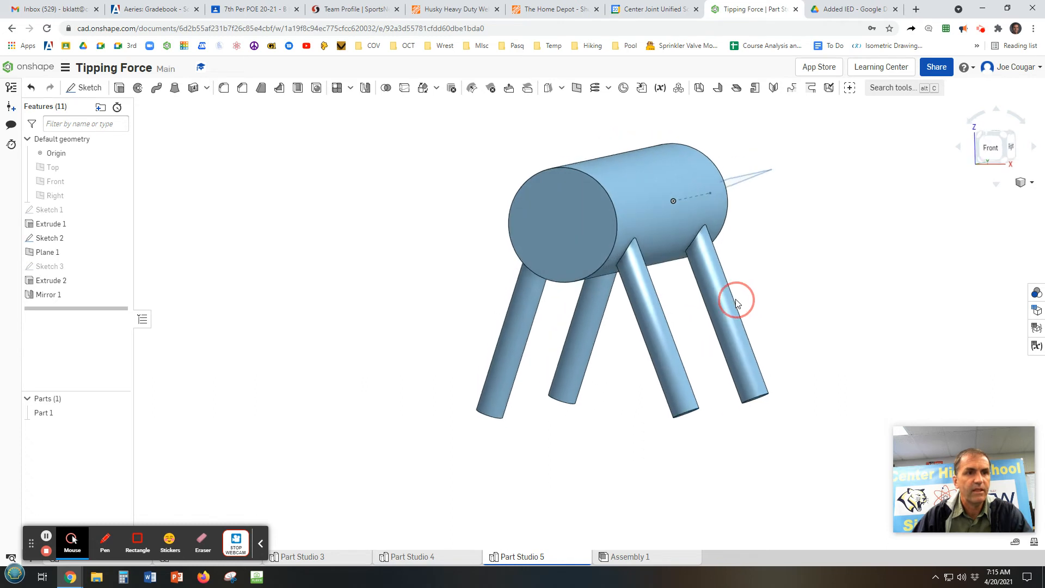
Step: Change the angled leg plane's angle to 25 degrees and check the spread of the four legs
double_click(53, 253)
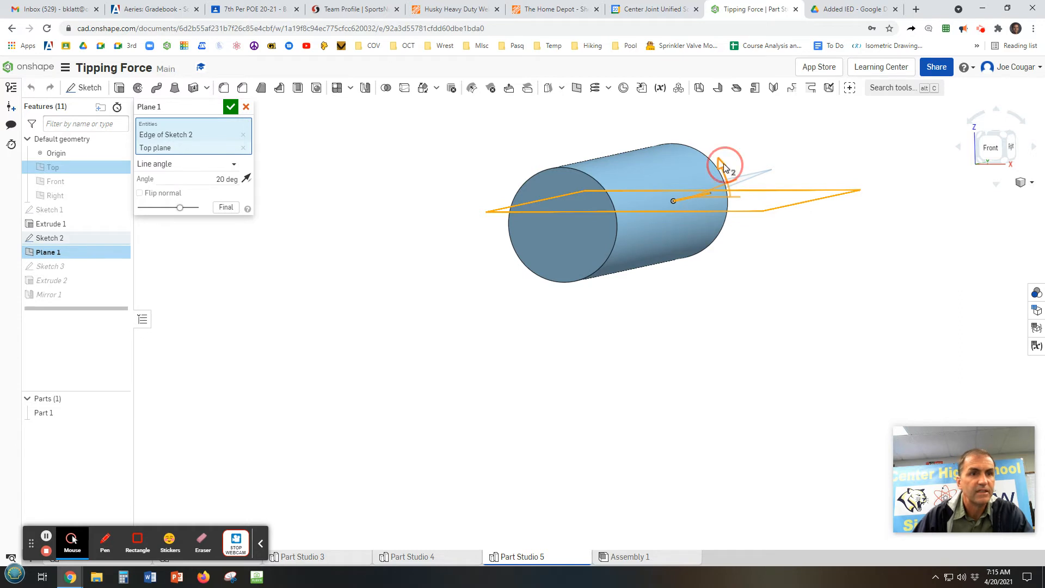
left_click_drag(724, 163, 723, 161)
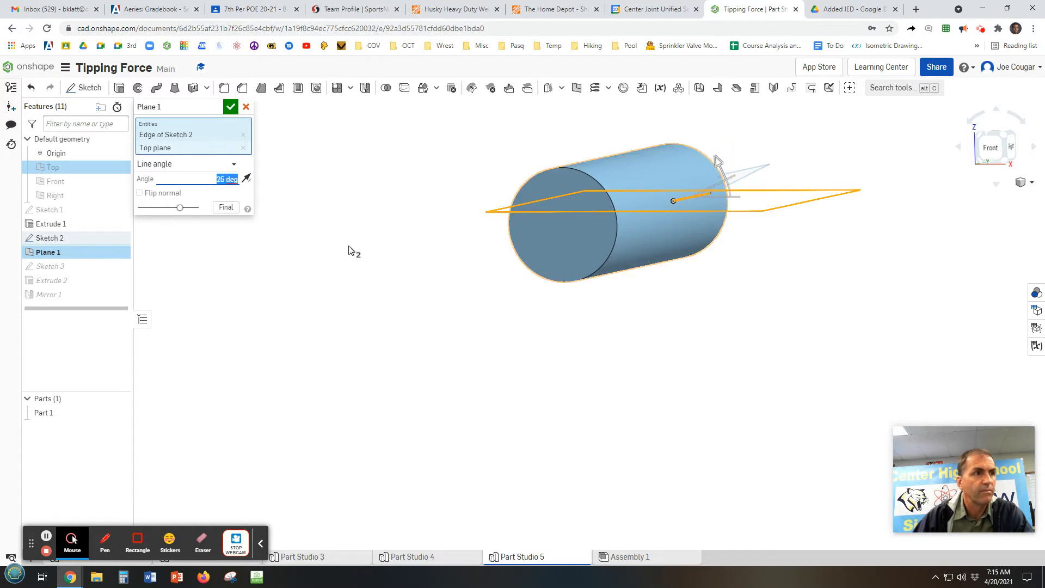
left_click(231, 107)
mouse_move(495, 267)
right_mouse_down()
mouse_move(528, 258)
mouse_move(509, 267)
right_mouse_up()
right_click_drag(774, 283, 747, 292)
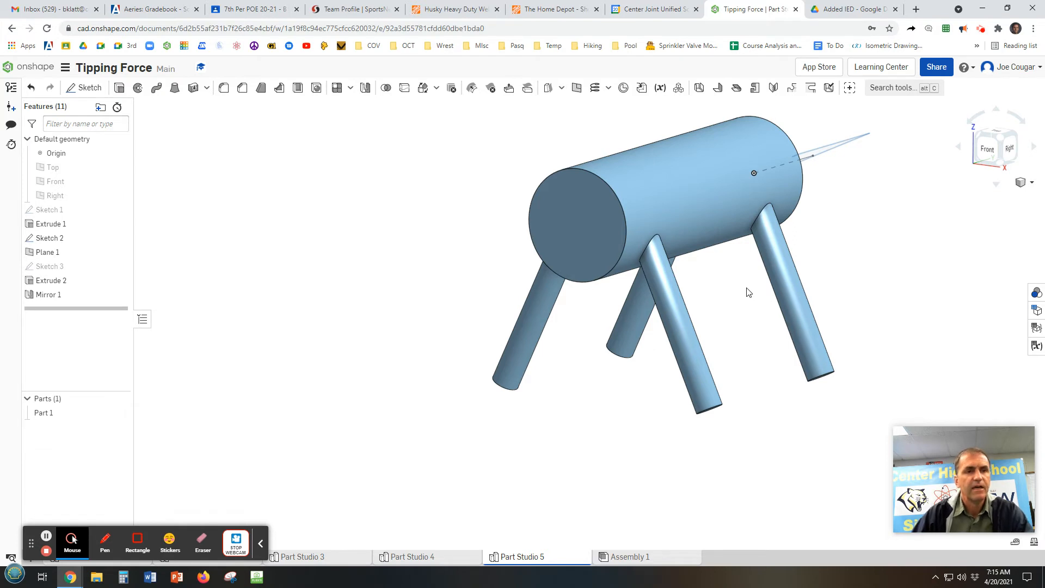
mouse_move(657, 394)
right_mouse_down()
mouse_move(665, 404)
mouse_move(651, 402)
right_mouse_up()
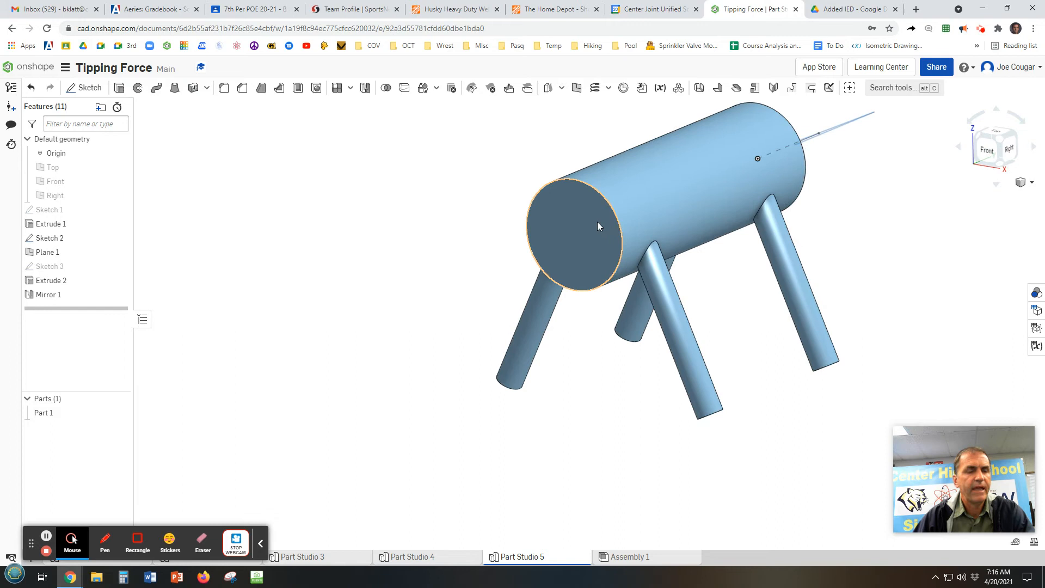
Step: On the Right plane, sketch a line about 3.74 in long, slanting up and forward from inside the body's front end
right_click_drag(562, 395, 669, 388)
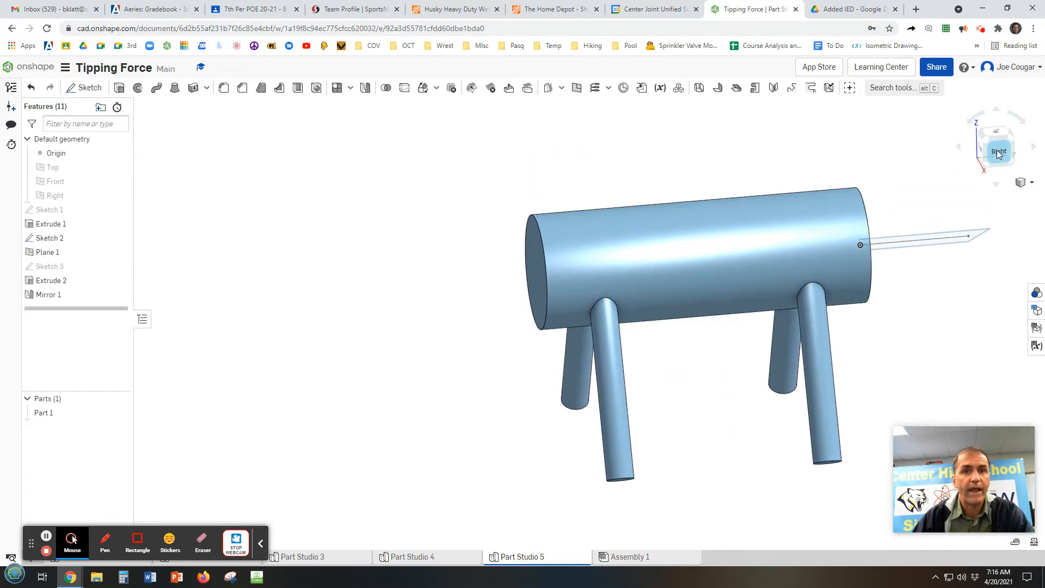
right_click(53, 197)
left_click(90, 213)
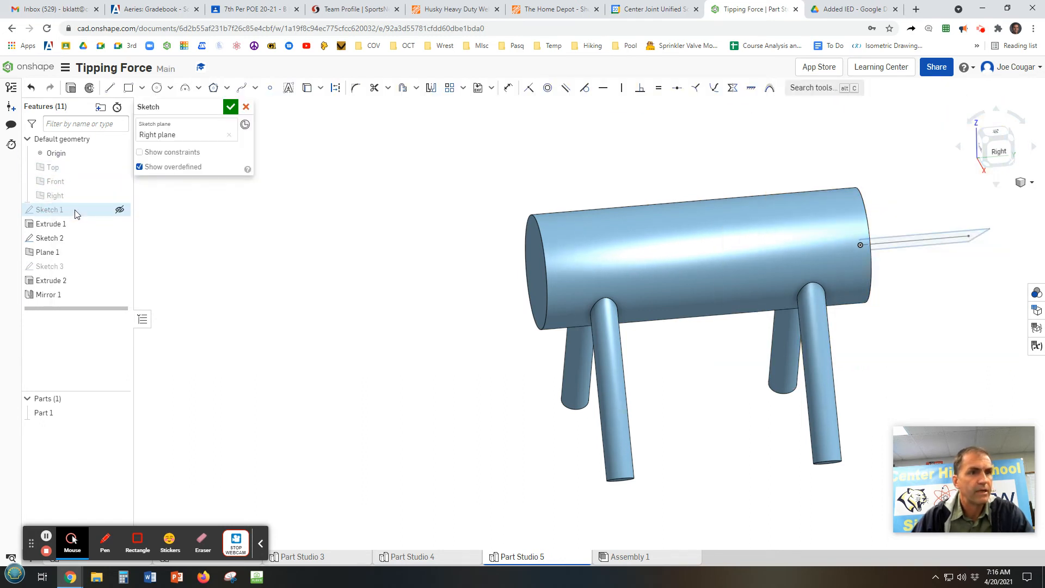
right_click_drag(280, 267, 268, 264)
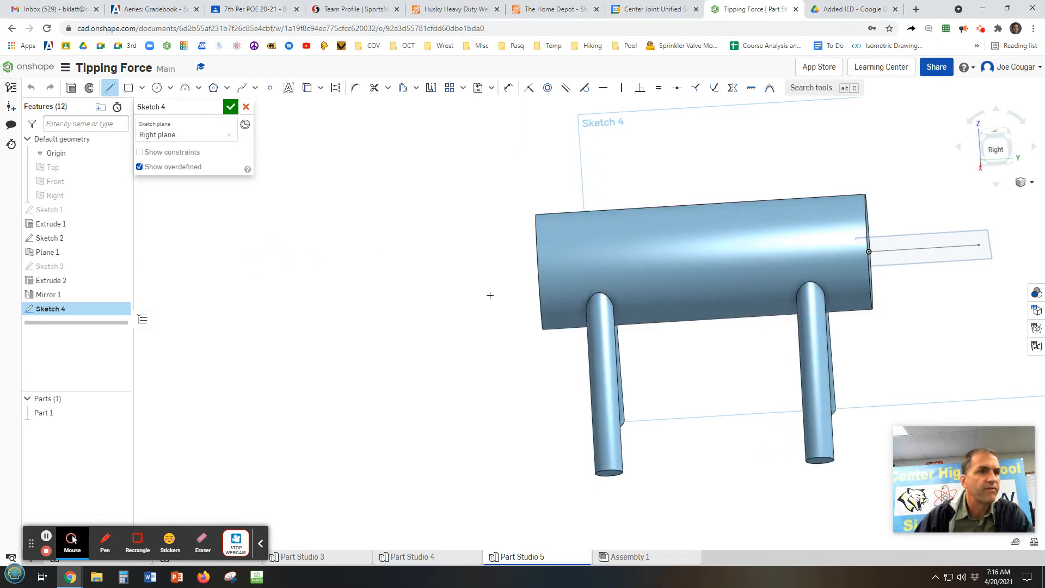
left_click(582, 267)
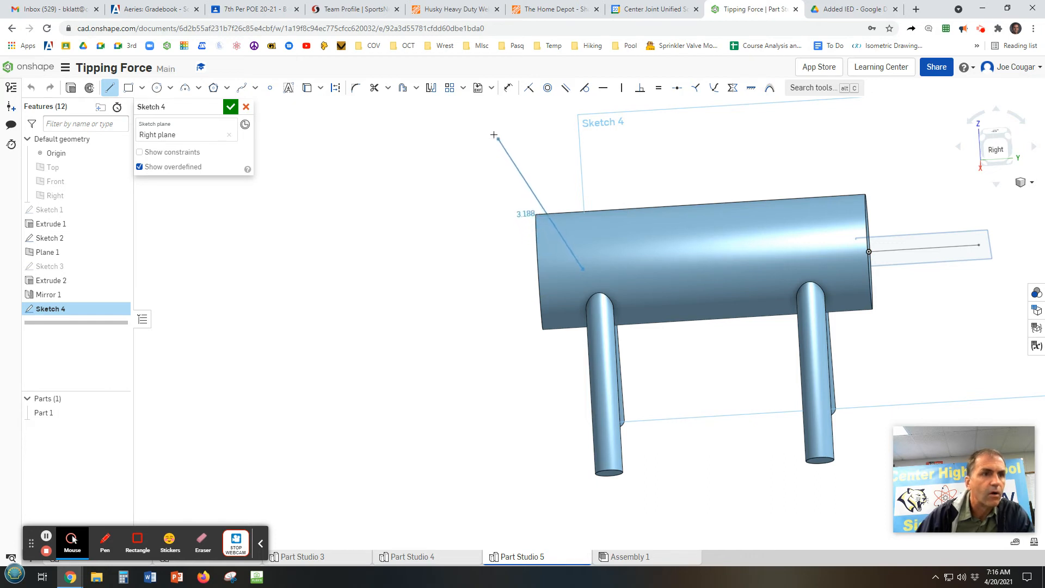
left_click(491, 116)
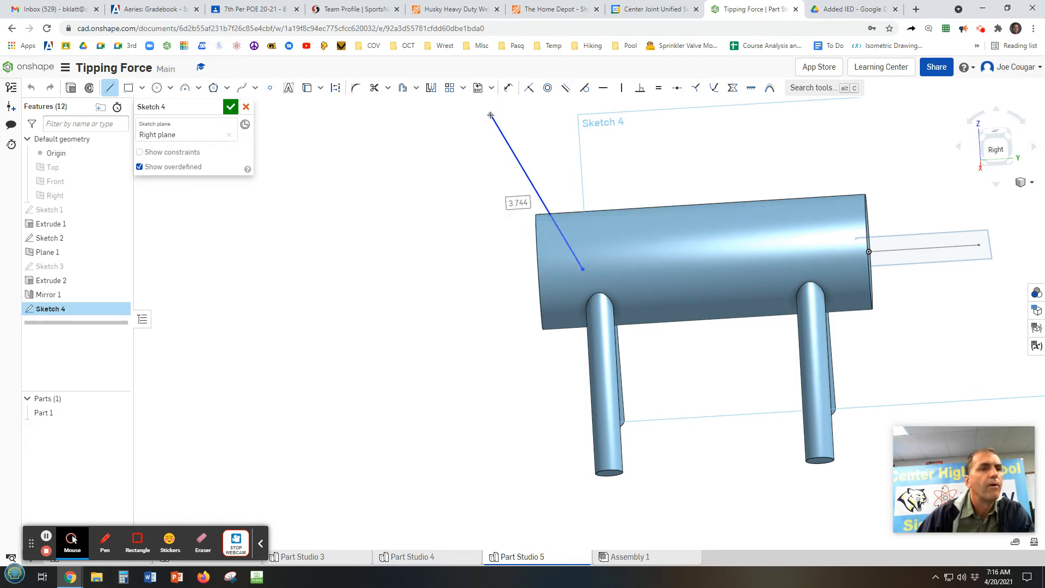
middle_click_drag(494, 255, 579, 313)
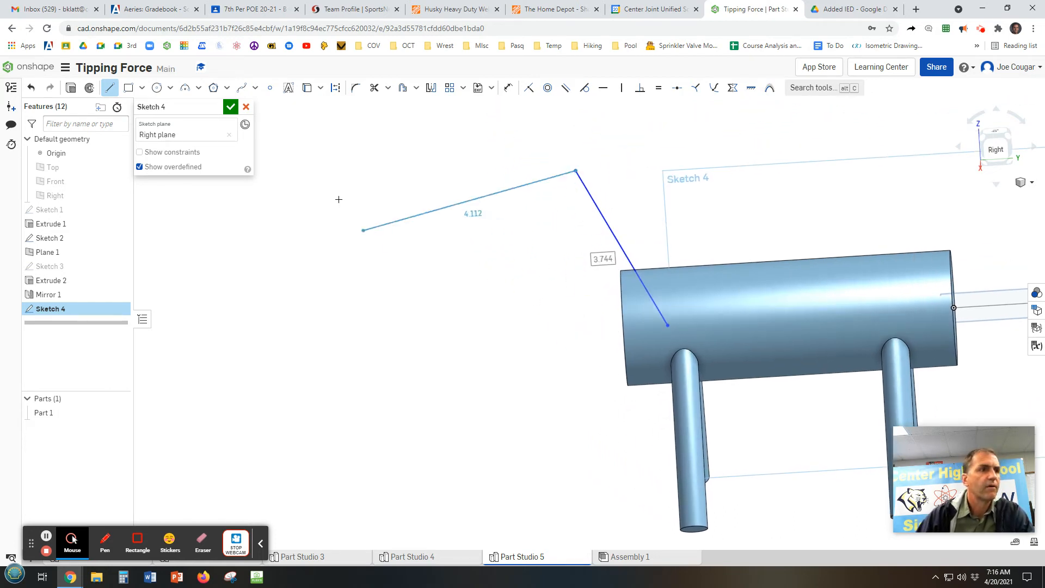
left_click(231, 106)
Step: Create a point-normal plane at the upper endpoint of the slanted neck line, perpendicular to that line
right_click_drag(793, 261, 812, 311)
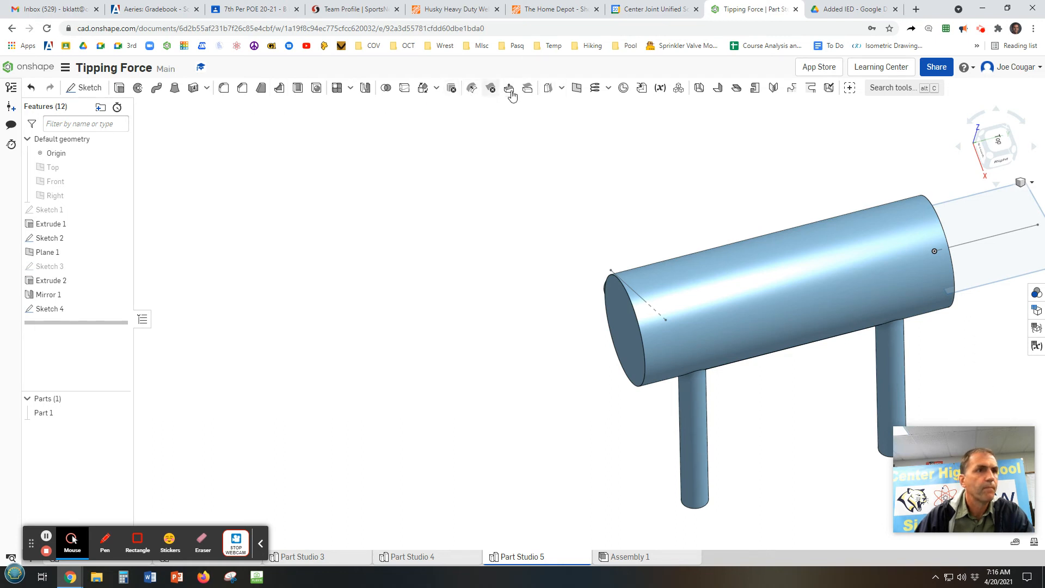
left_click(577, 89)
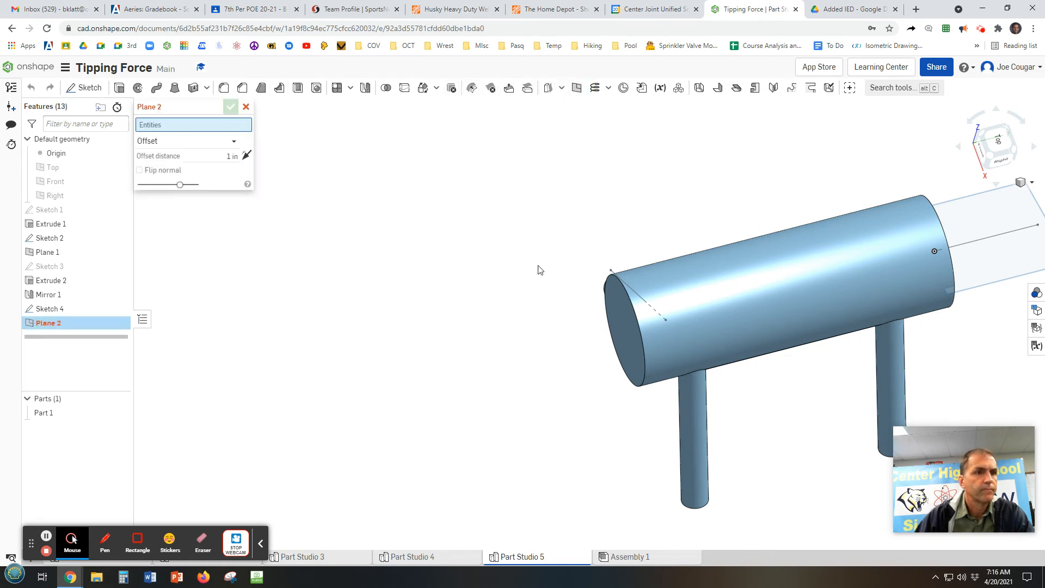
left_click(185, 142)
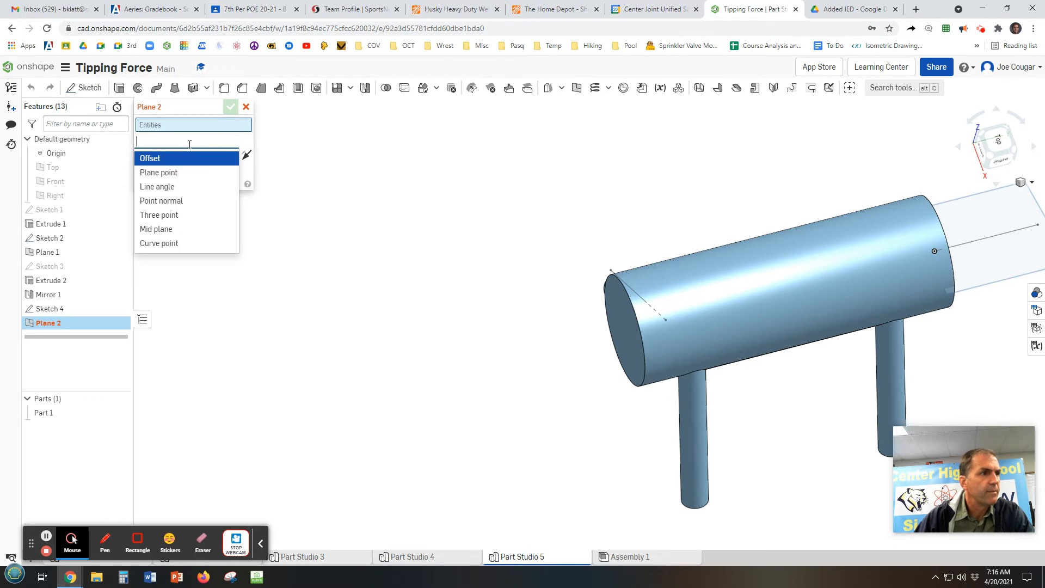
left_click(169, 202)
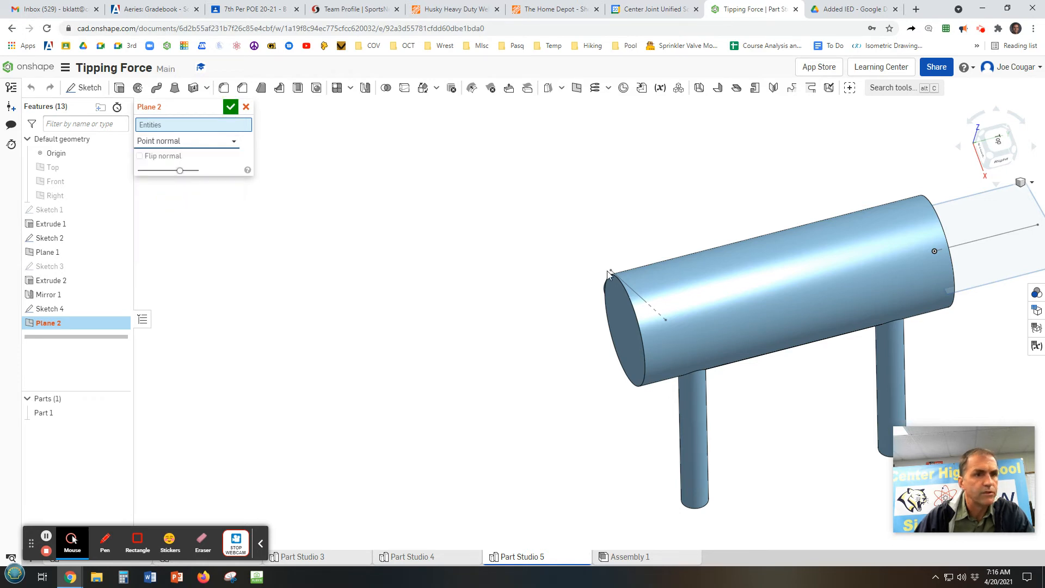
left_click(611, 271)
left_click(621, 279)
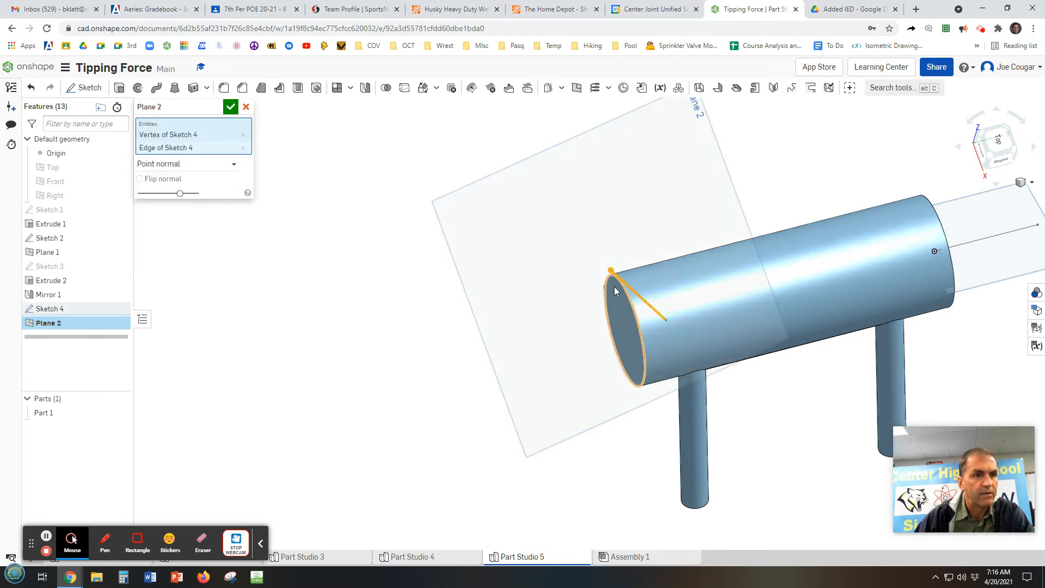
mouse_move(759, 392)
right_mouse_down()
mouse_move(721, 329)
mouse_move(737, 299)
mouse_move(811, 318)
mouse_move(785, 338)
right_mouse_up()
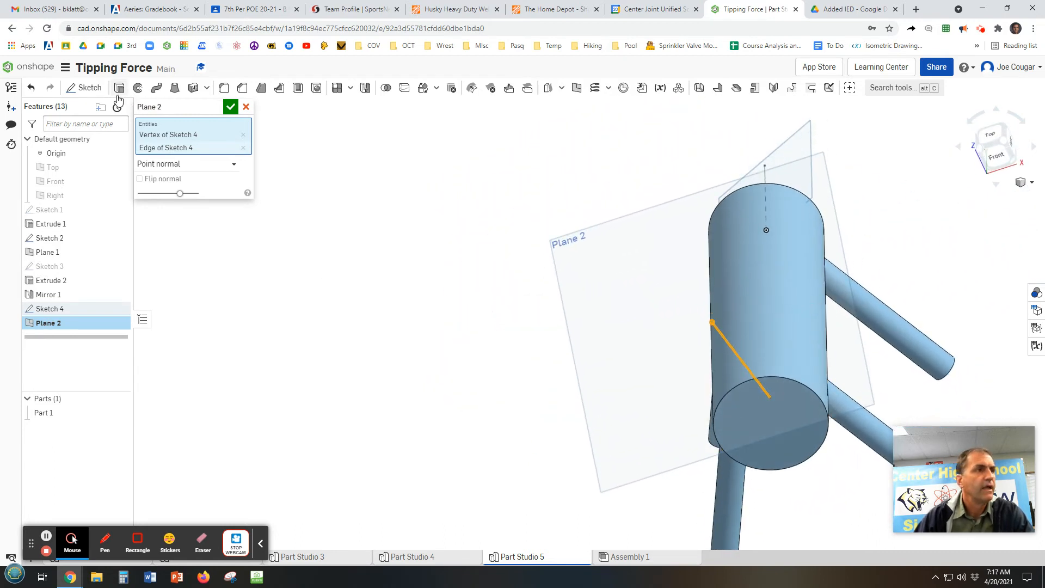
Step: On the new plane, sketch a circle about 0.65 in across centred on the neck line's endpoint, and finish the sketch
left_click(92, 89)
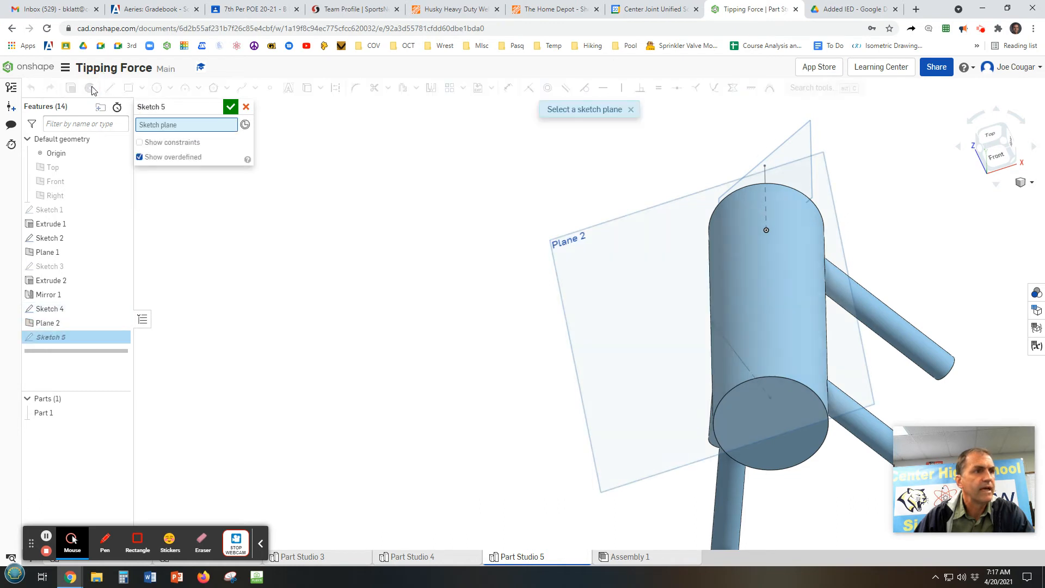
left_click(579, 298)
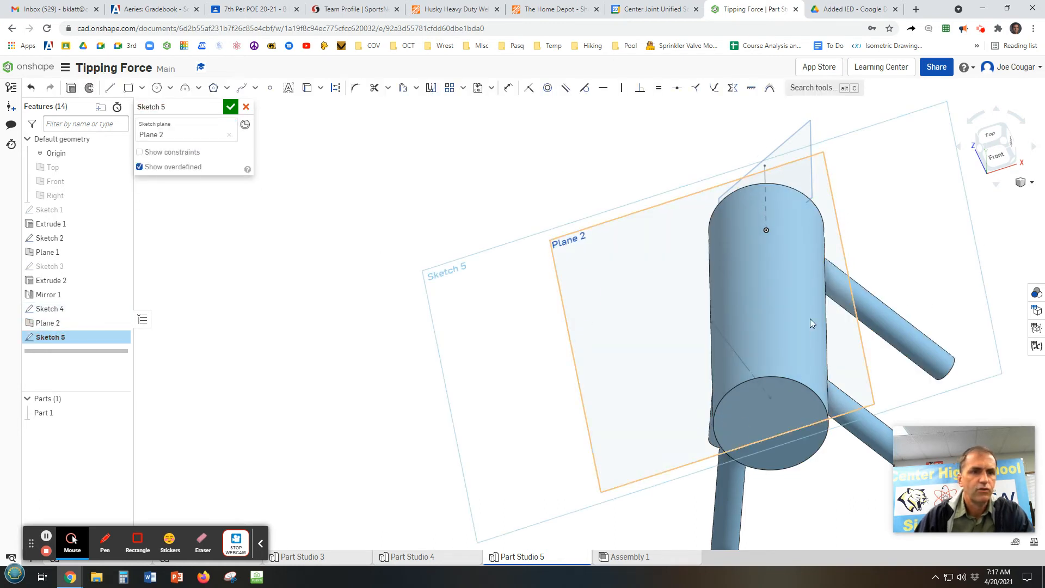
right_click_drag(852, 465, 876, 479)
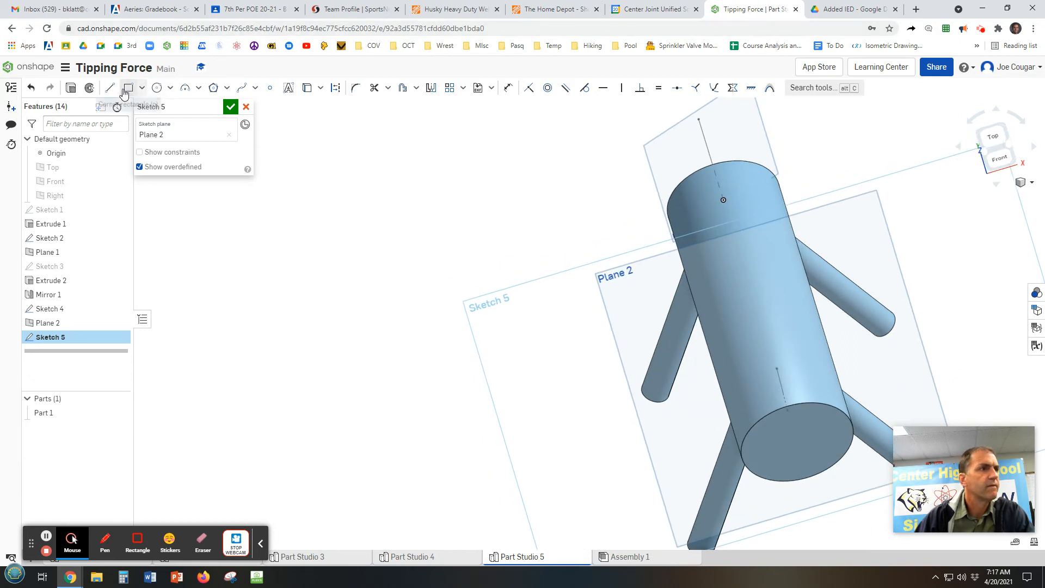
left_click(157, 87)
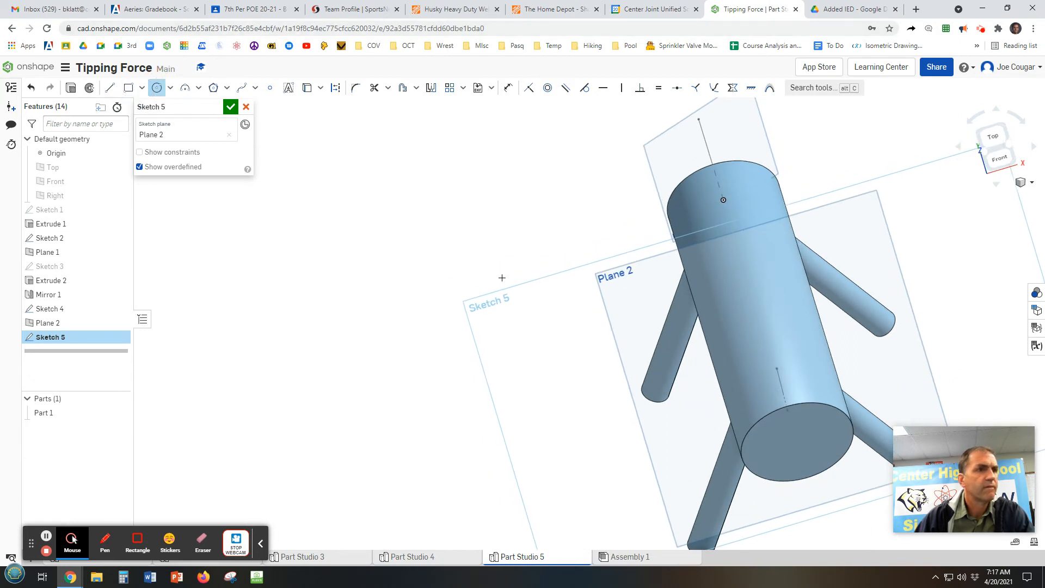
left_click(778, 369)
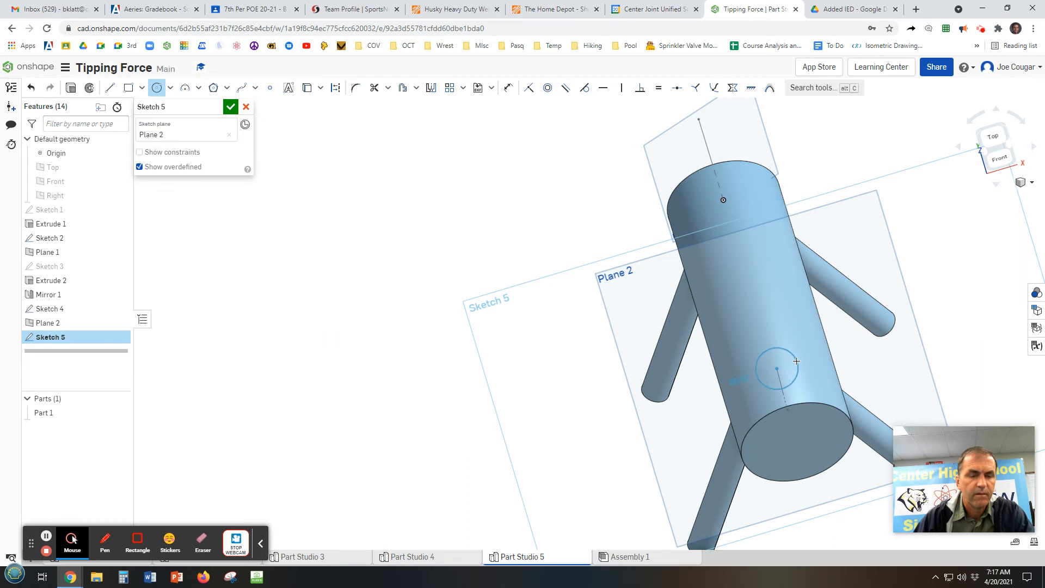
left_click(791, 362)
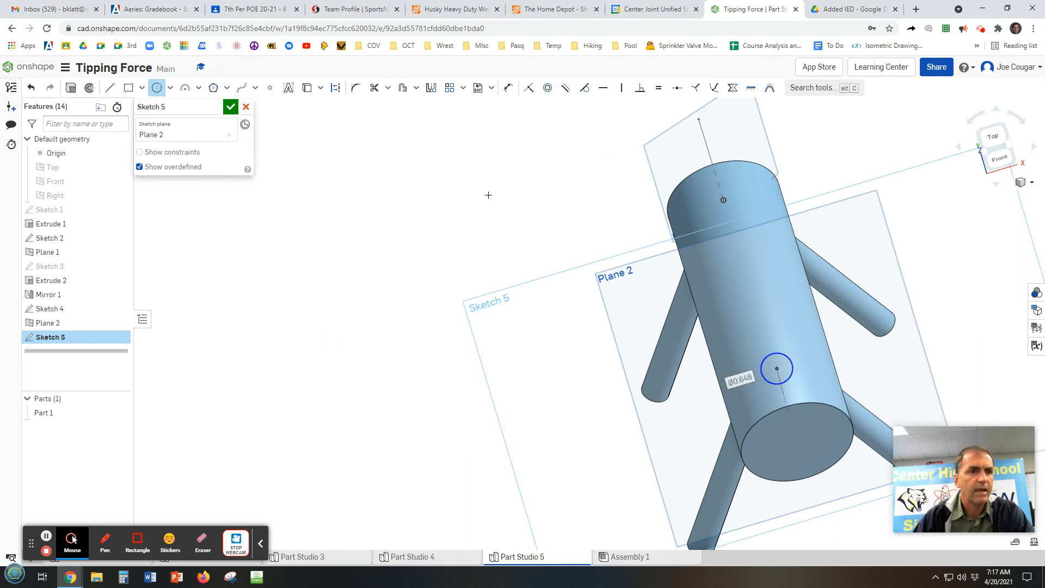
left_click(231, 108)
Step: Extrude the neck circle 3.33 in down along the slanted line into the body, adding it to the existing part
mouse_move(545, 404)
right_mouse_down()
mouse_move(508, 364)
mouse_move(482, 386)
right_mouse_up()
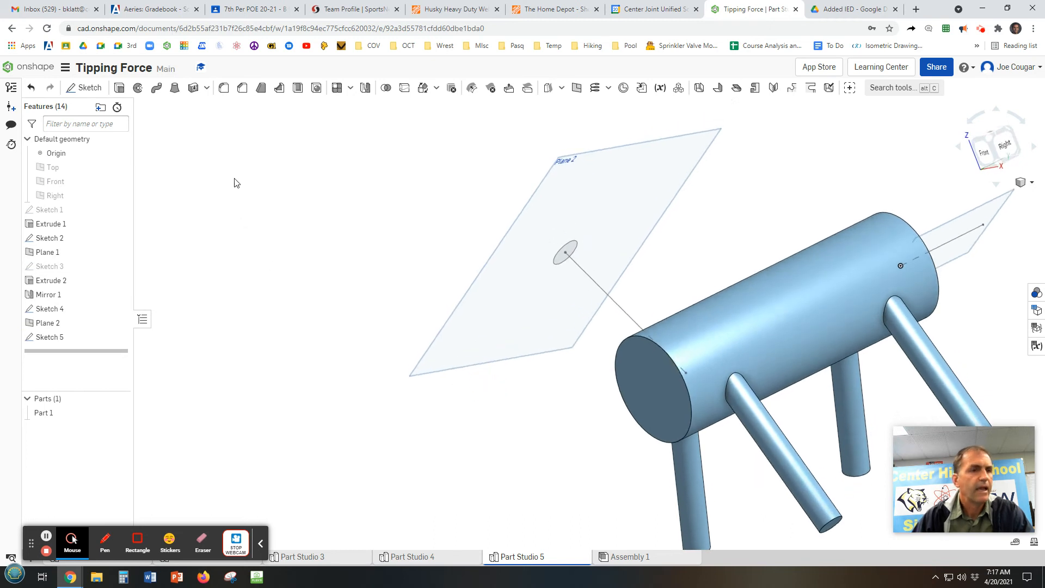
left_click(119, 88)
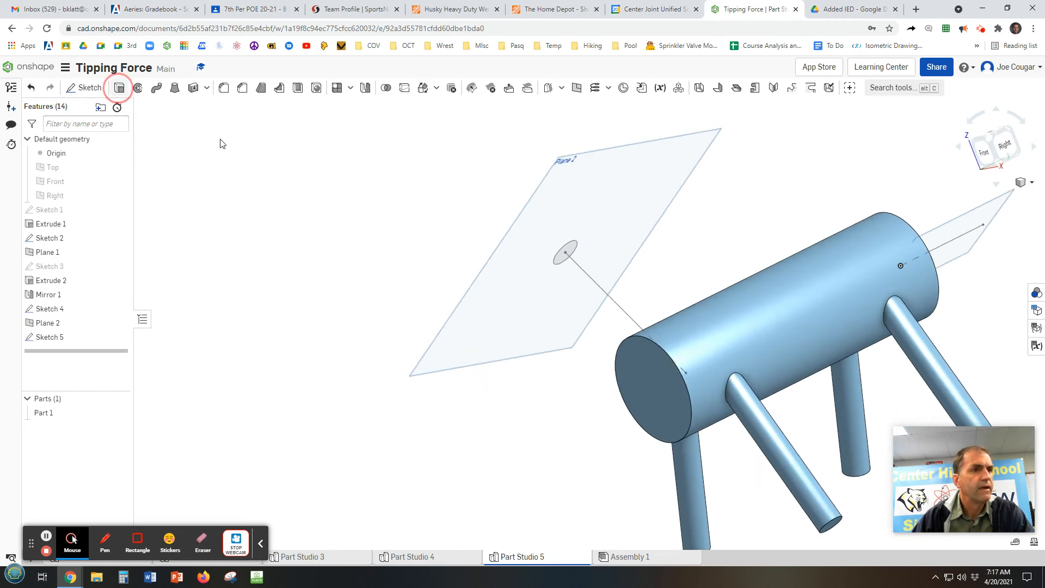
left_click(561, 261)
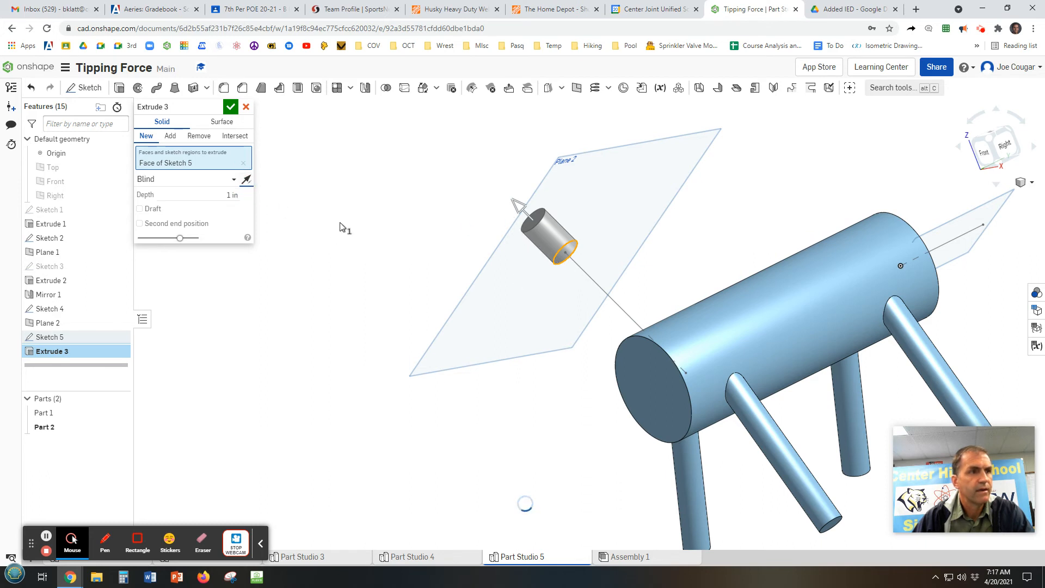
left_click_drag(612, 300, 698, 364)
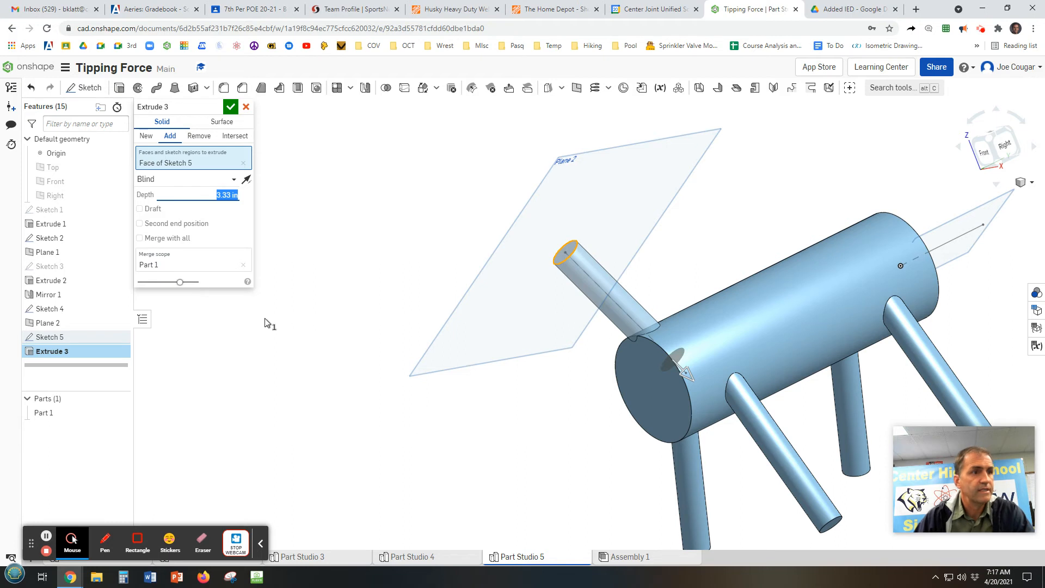
Step: Apply a 7 degree draft to the neck extrusion so it widens toward the body, and accept the feature
left_click(146, 209)
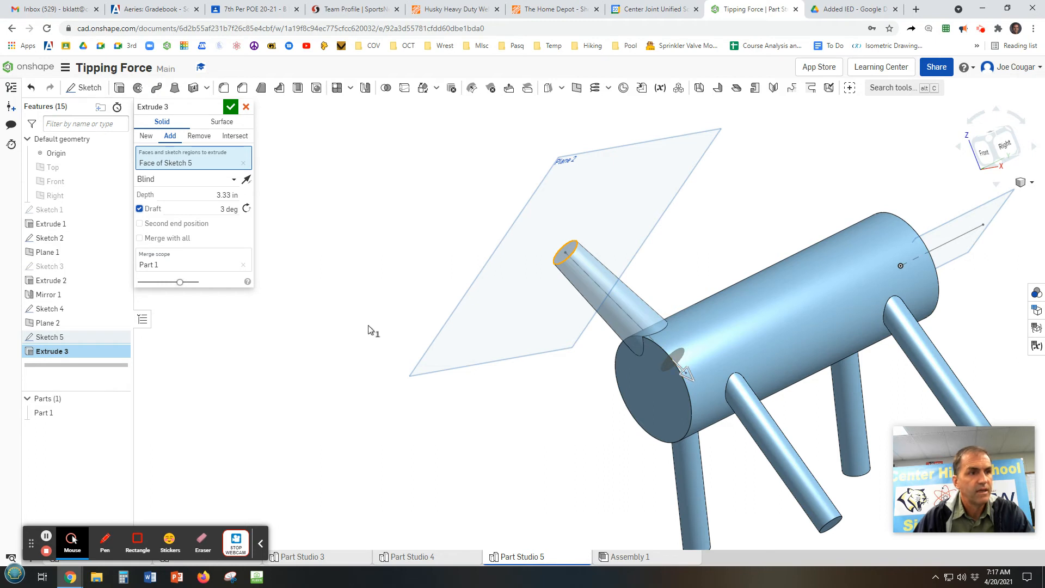
type("4")
key("Return")
type("6")
key("Return")
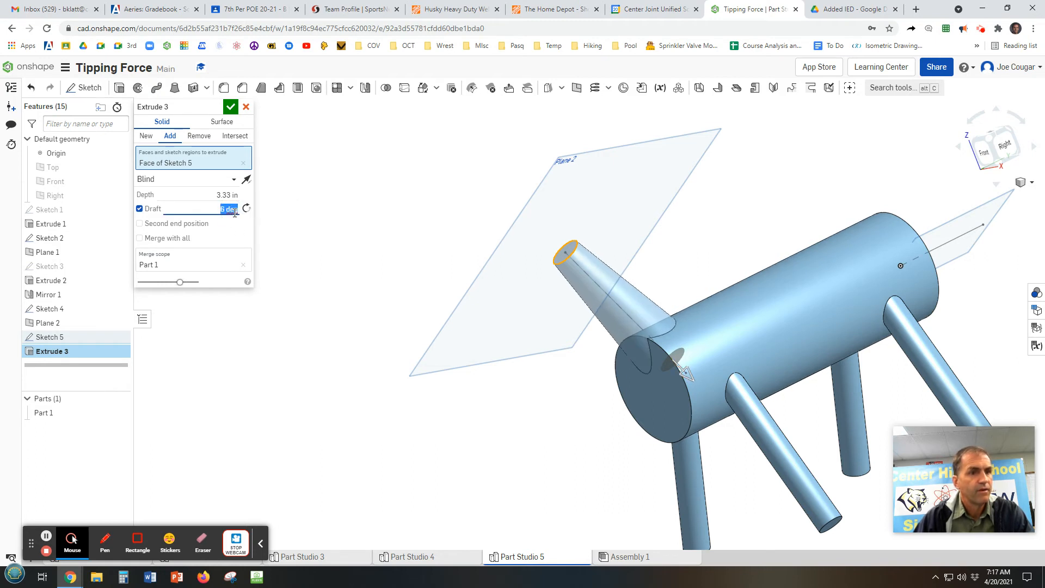
type("7")
key("Return")
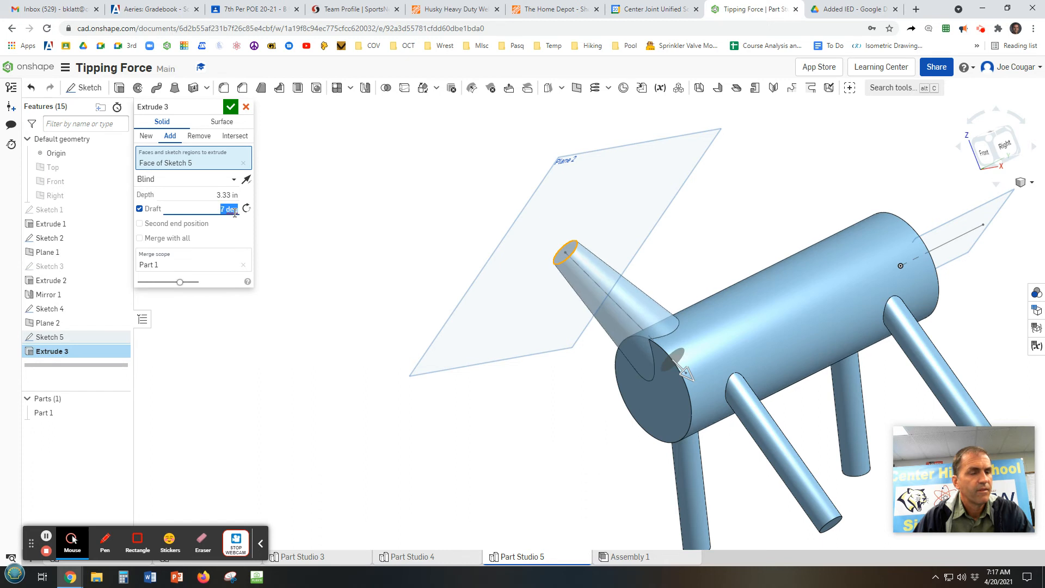
left_click(231, 107)
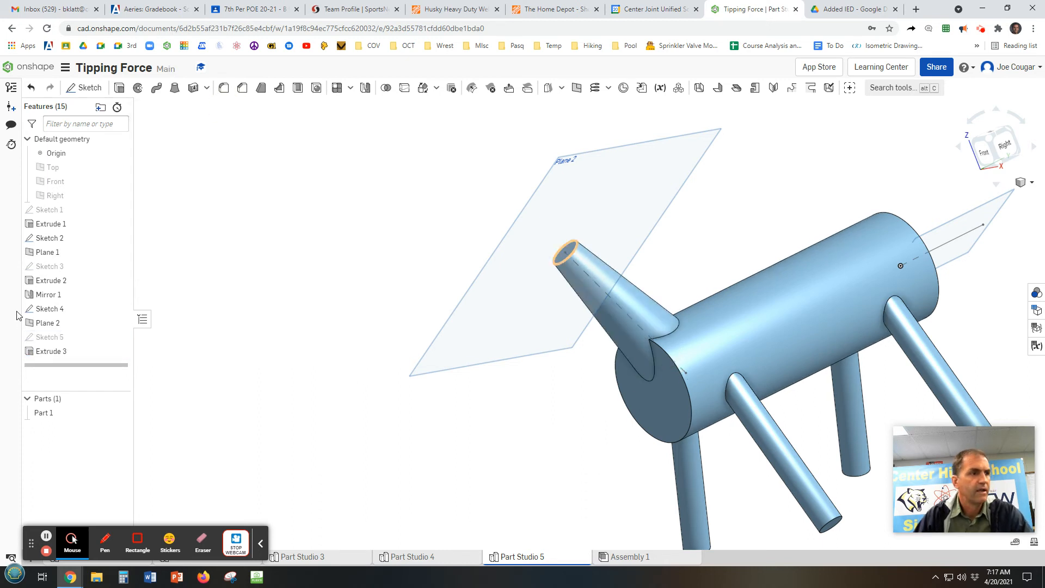
Step: Hide the construction plane at the upper end of the neck
left_click(119, 324)
mouse_move(376, 387)
right_mouse_down()
mouse_move(440, 406)
mouse_move(433, 413)
mouse_move(406, 392)
mouse_move(370, 397)
right_mouse_up()
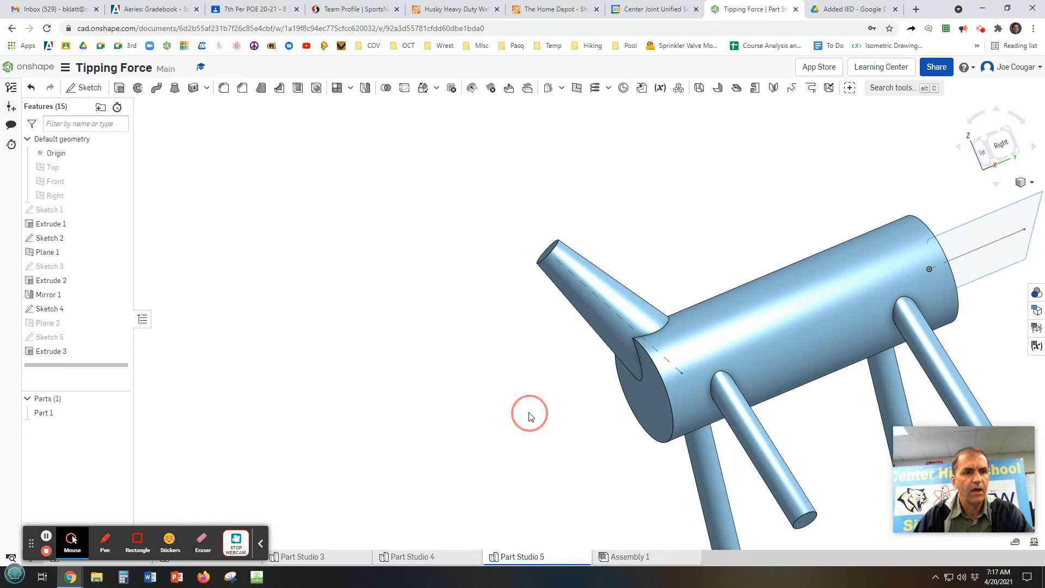
right_click_drag(528, 416, 567, 434)
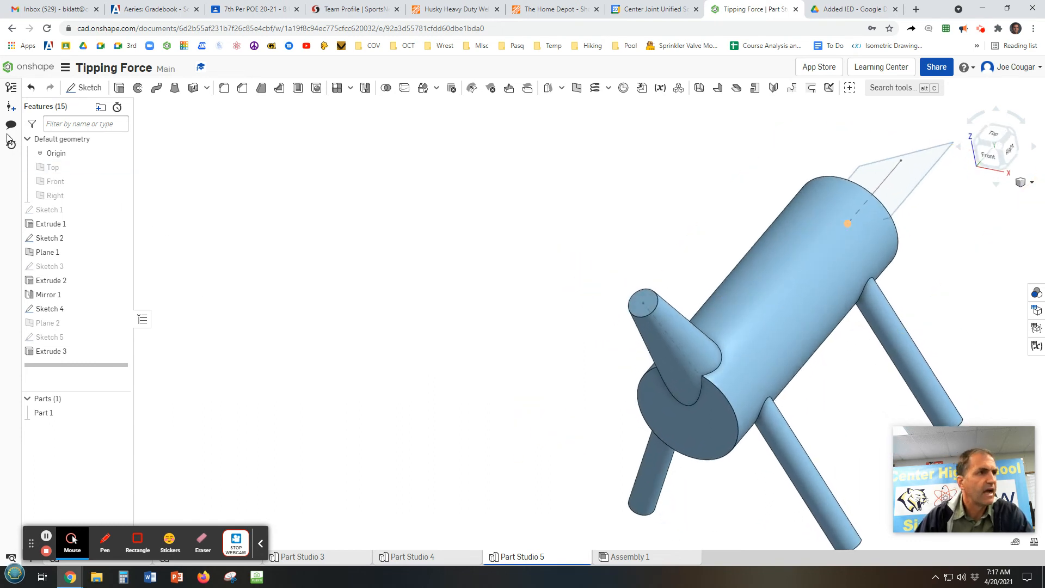
Step: On the neck's upper end face, sketch a line about 2.21 in long running sideways from the face's centre, and finish the sketch
left_click(87, 88)
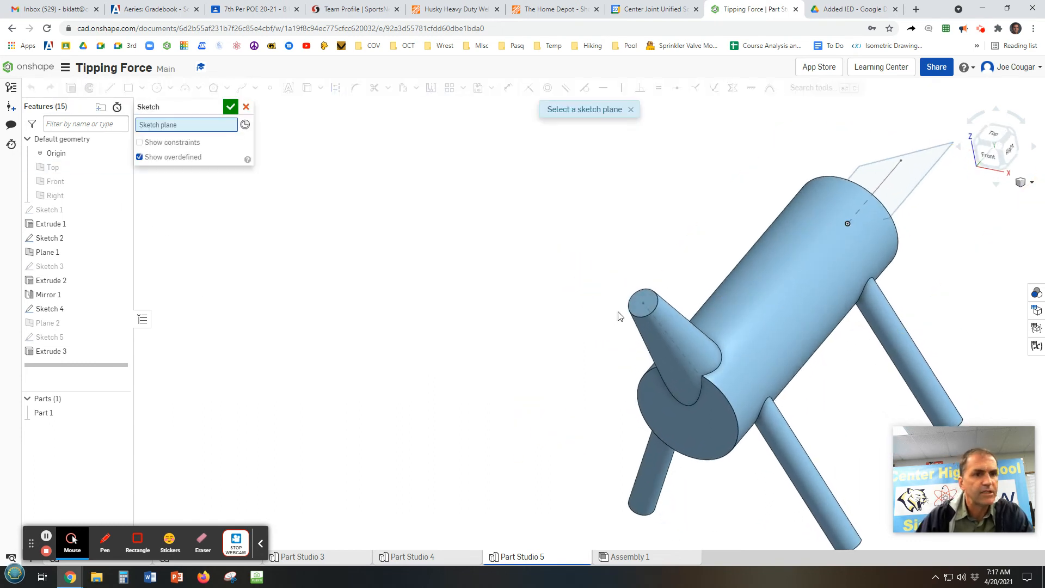
left_click(645, 305)
right_click_drag(980, 355, 1029, 389)
left_click(109, 89)
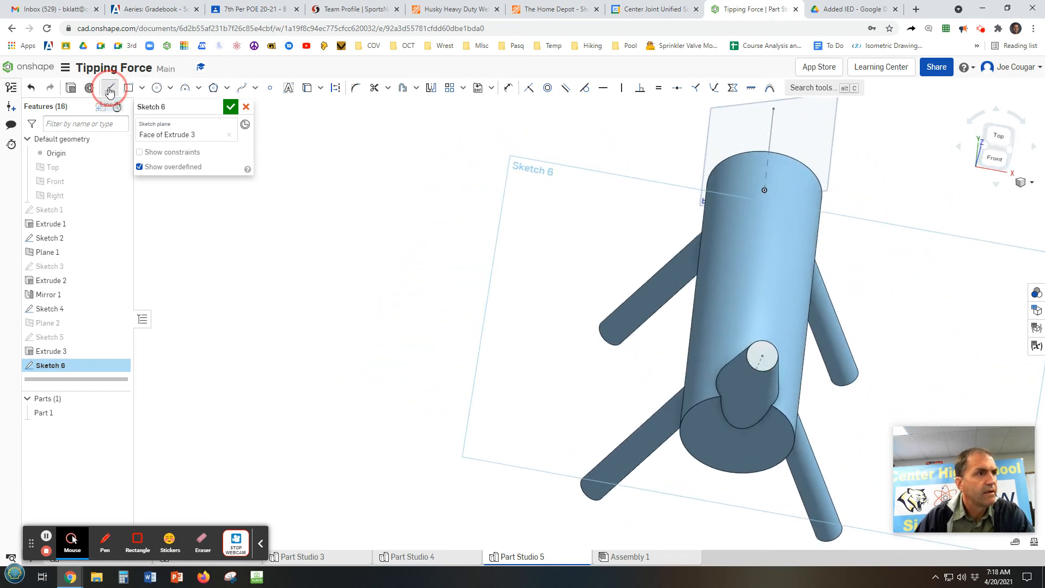
left_click(762, 356)
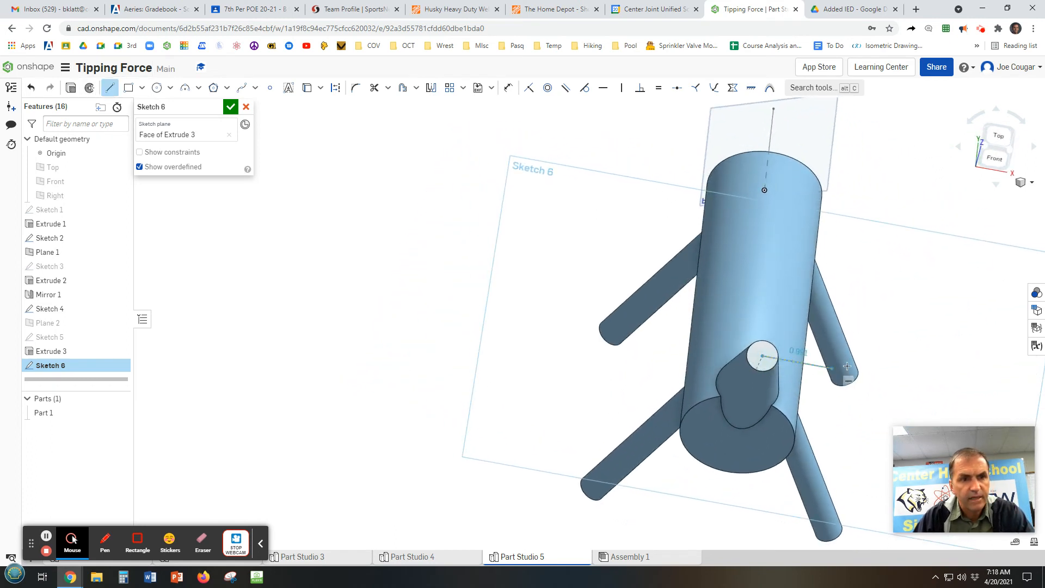
left_click(868, 375)
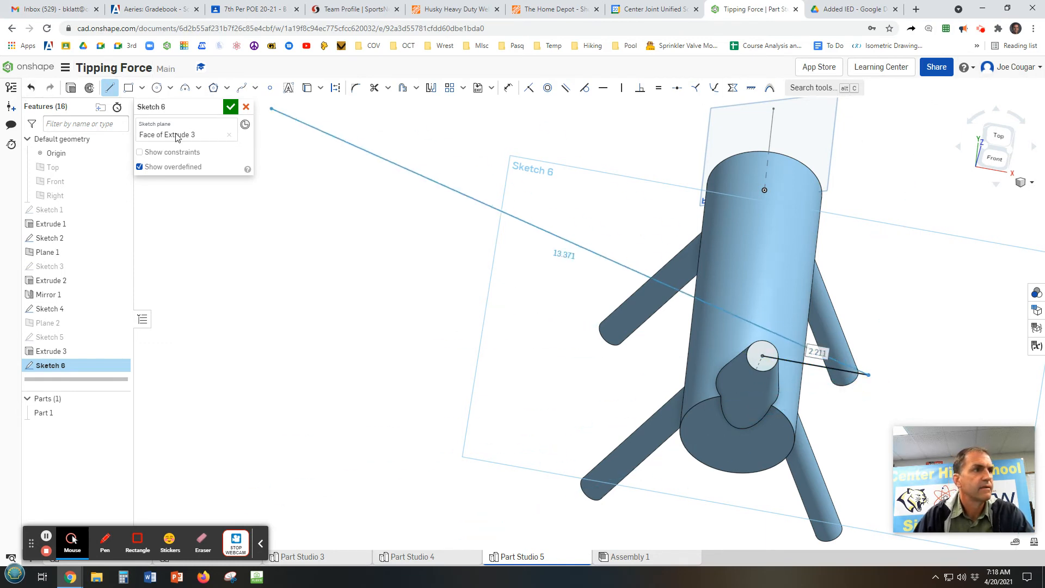
left_click(230, 106)
Step: Start a line-angle plane through the sideways line, using the neck's end face as the second reference
mouse_move(794, 297)
right_mouse_down()
mouse_move(702, 247)
mouse_move(724, 292)
right_mouse_up()
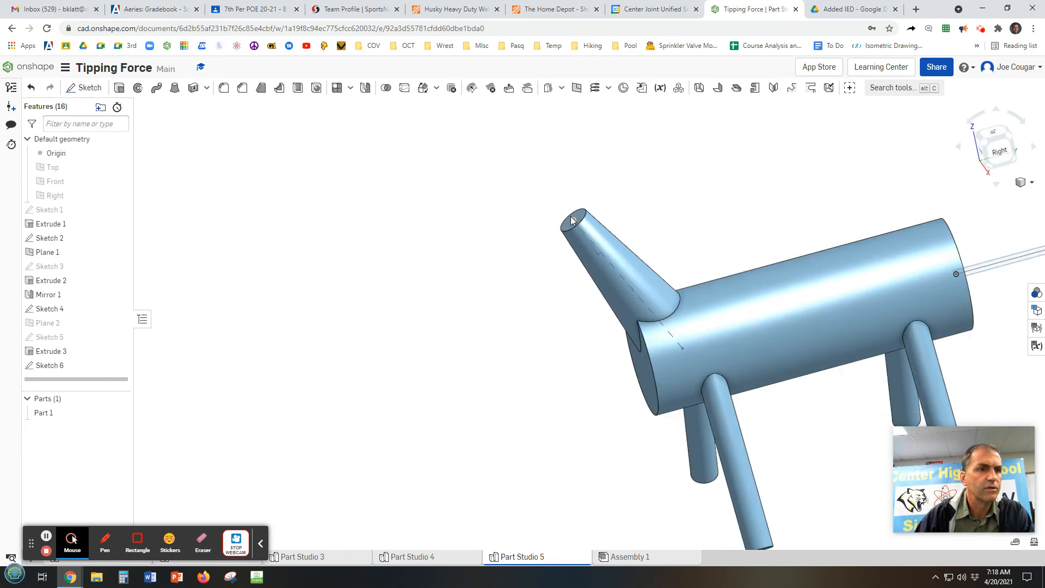
left_click(575, 89)
left_click(206, 145)
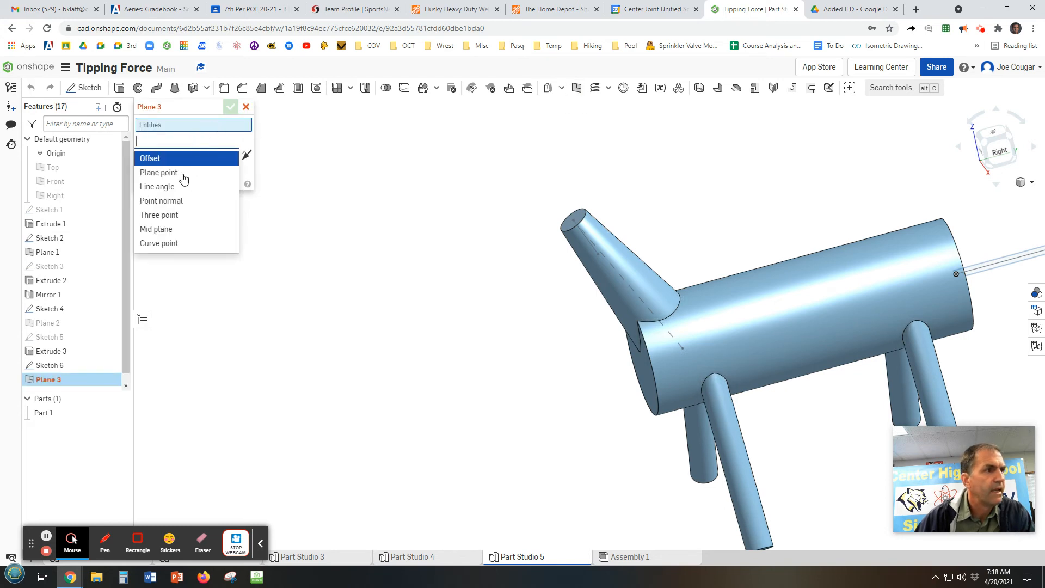
left_click(167, 187)
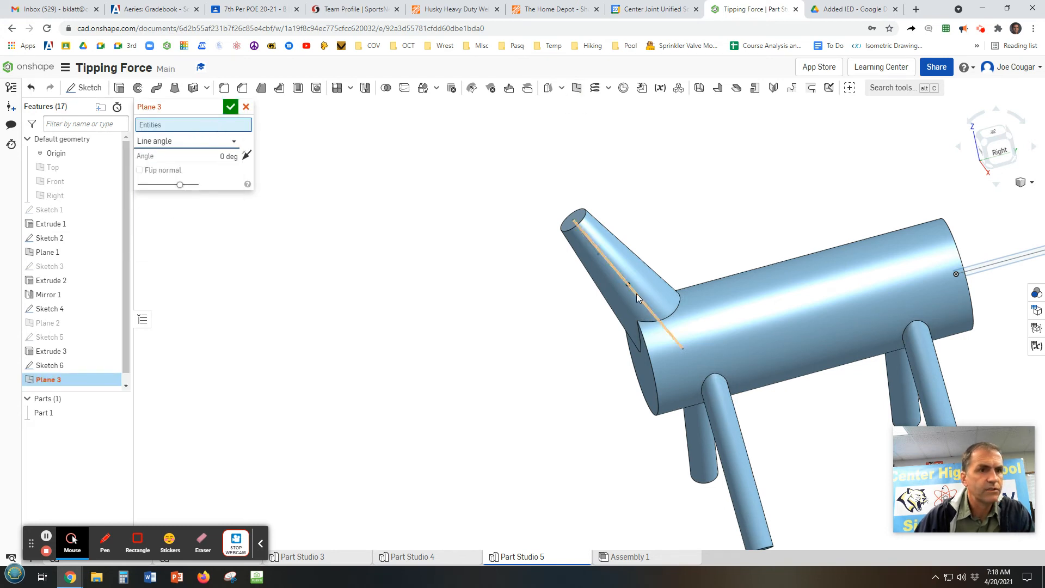
mouse_move(672, 212)
right_mouse_down()
mouse_move(702, 212)
mouse_move(661, 228)
right_mouse_up()
left_click(669, 226)
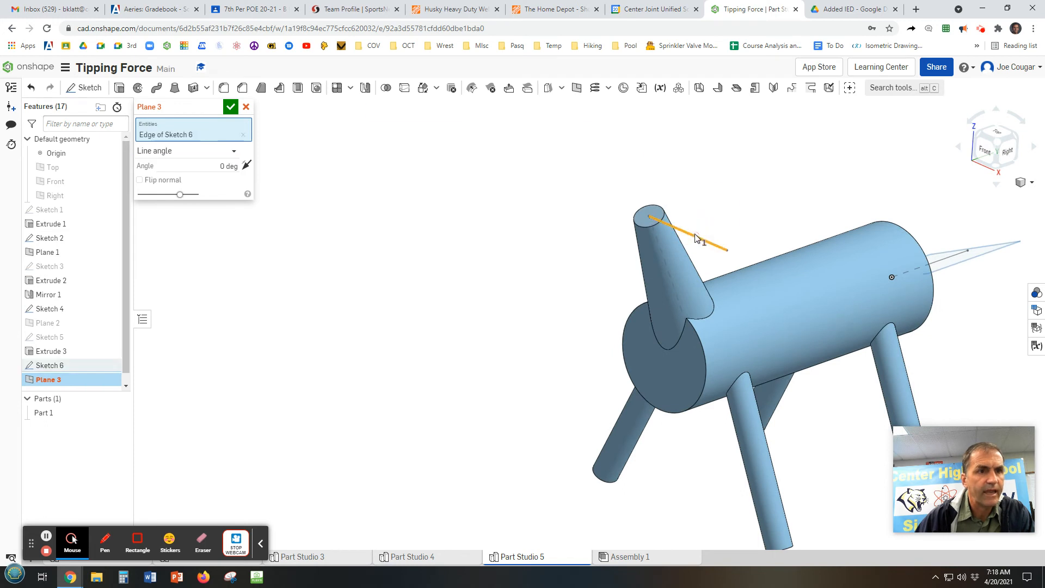
left_click(656, 217)
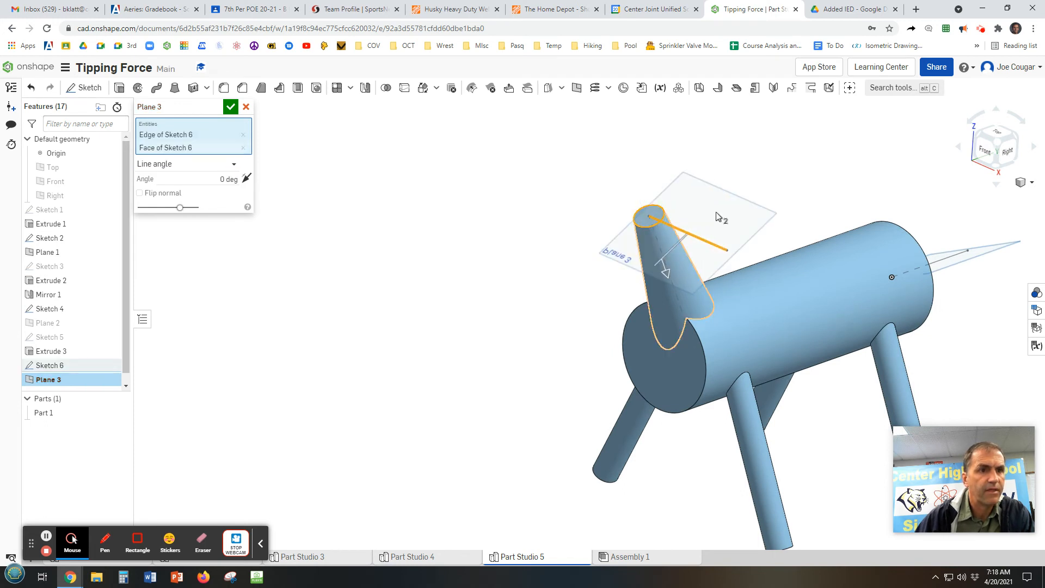
Step: Rotate the line-angle plane about the sideways line until it stands steeply upright through the neck's upper end, and accept it
right_click_drag(807, 242, 590, 261)
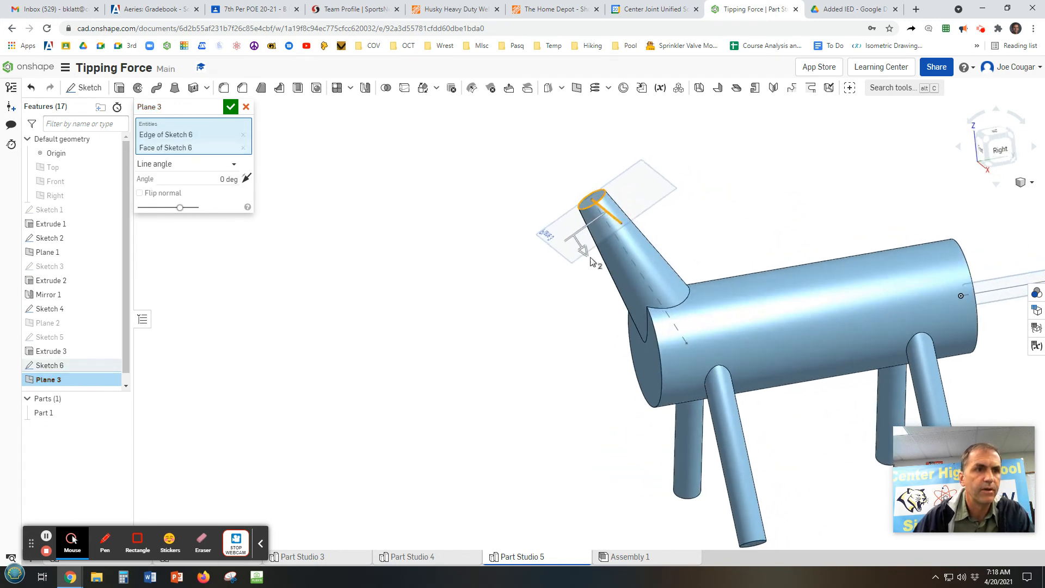
left_click_drag(583, 255, 667, 258)
right_click_drag(756, 220, 706, 221)
left_click(231, 107)
right_click_drag(419, 243, 467, 286)
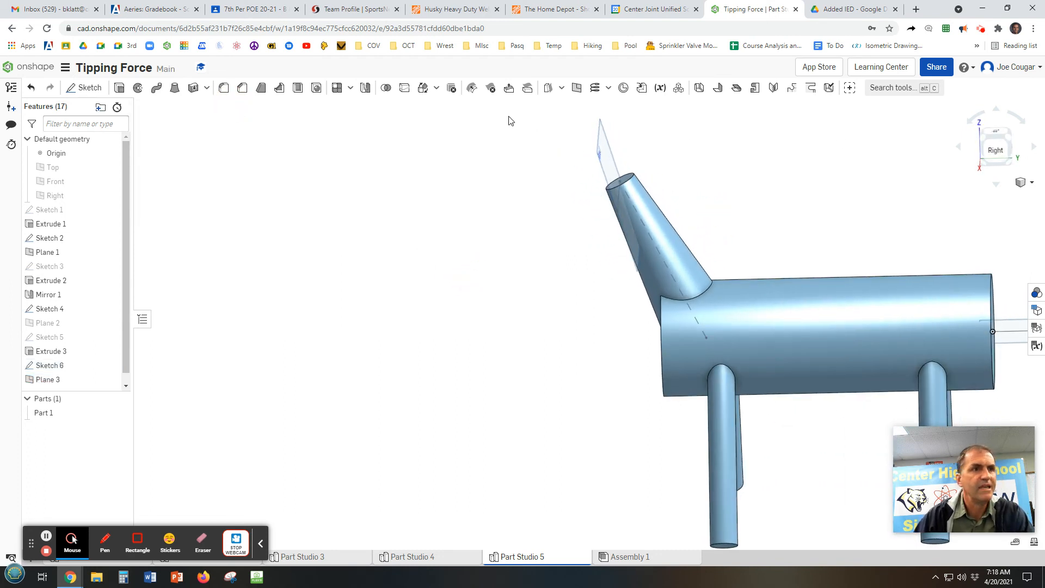
Step: Create a plane offset 0.73 in from the steep plane, toward the deer's rear
left_click(577, 91)
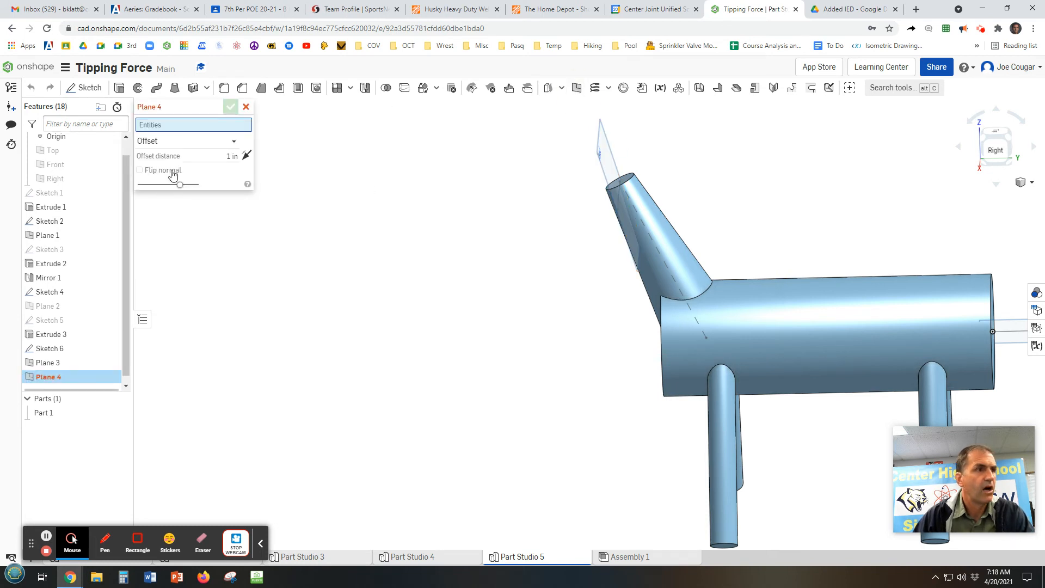
left_click(602, 165)
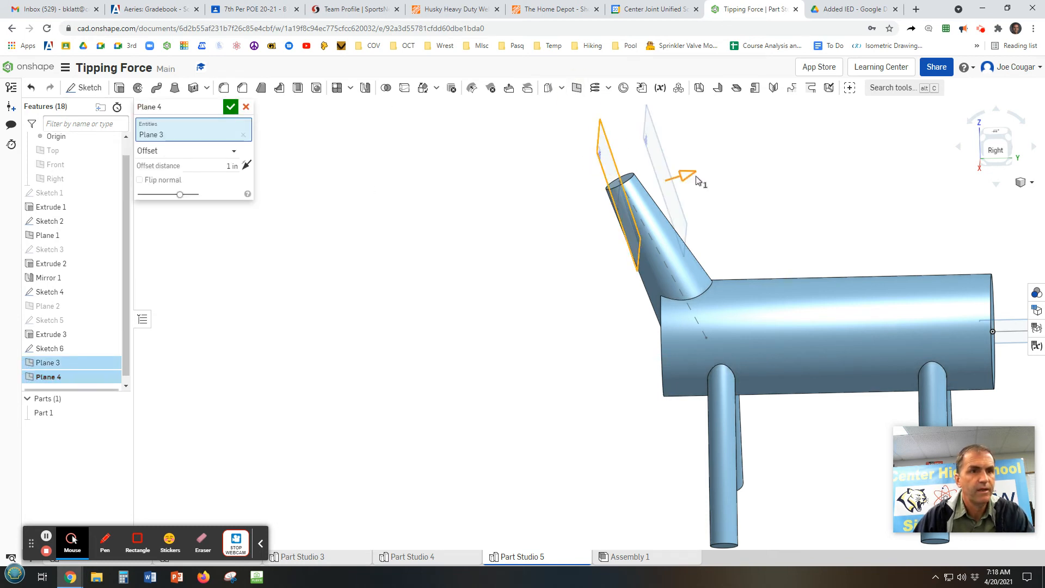
mouse_move(692, 178)
left_mouse_down()
mouse_move(665, 184)
mouse_move(677, 180)
left_mouse_up()
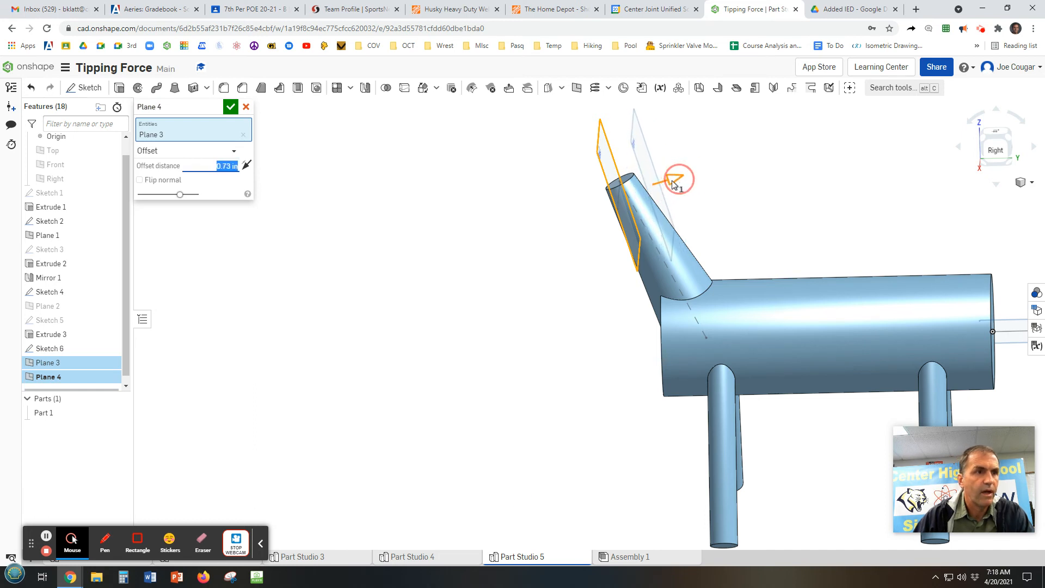
left_click(229, 106)
Step: Start a sketch on the offset plane, viewed square-on, ready to draw a circle near the neck's tip
mouse_move(656, 168)
right_mouse_down()
mouse_move(664, 156)
mouse_move(662, 172)
right_mouse_up()
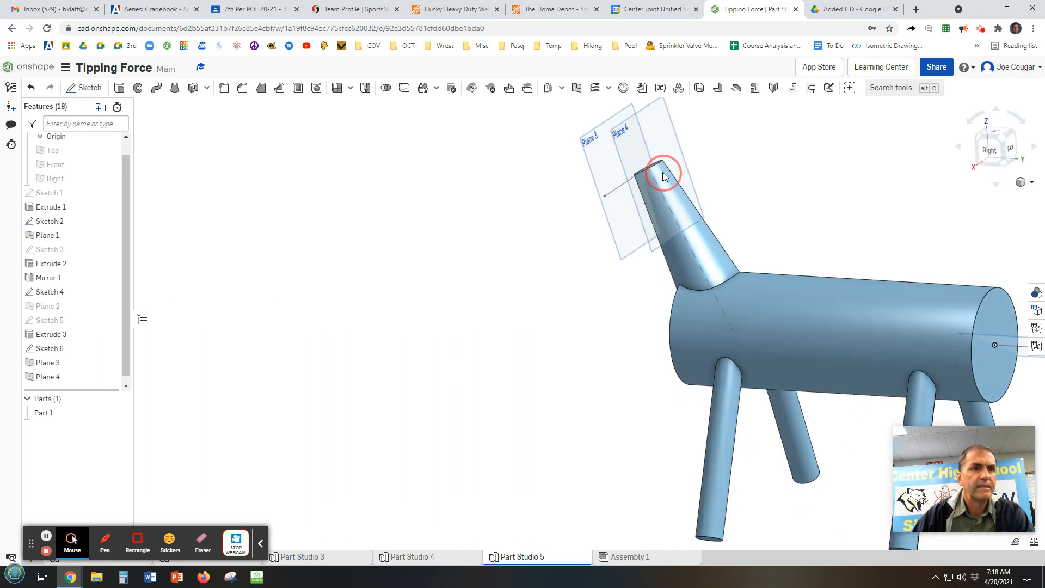
left_click(85, 88)
left_click(673, 128)
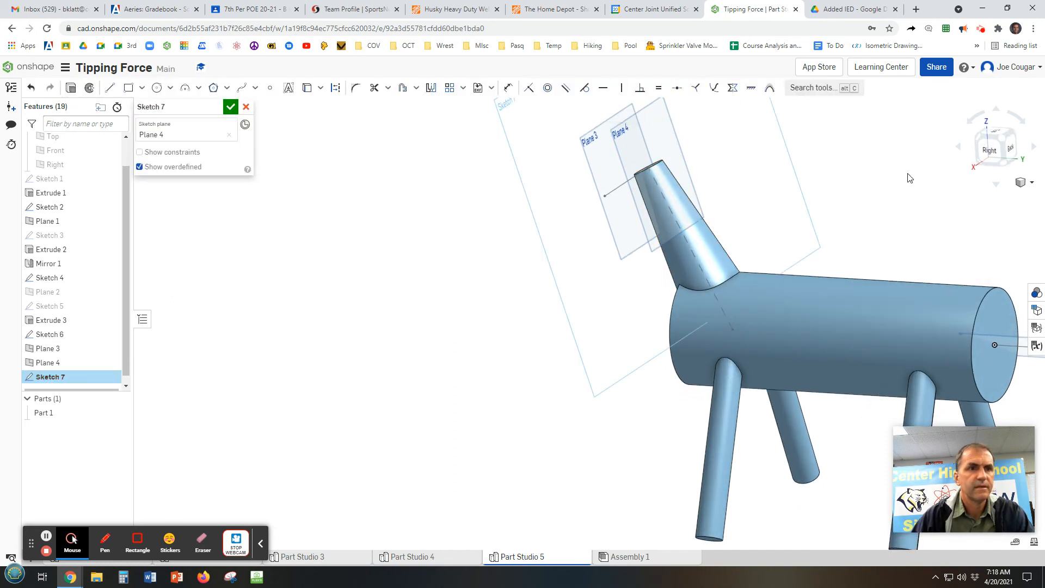
key("n")
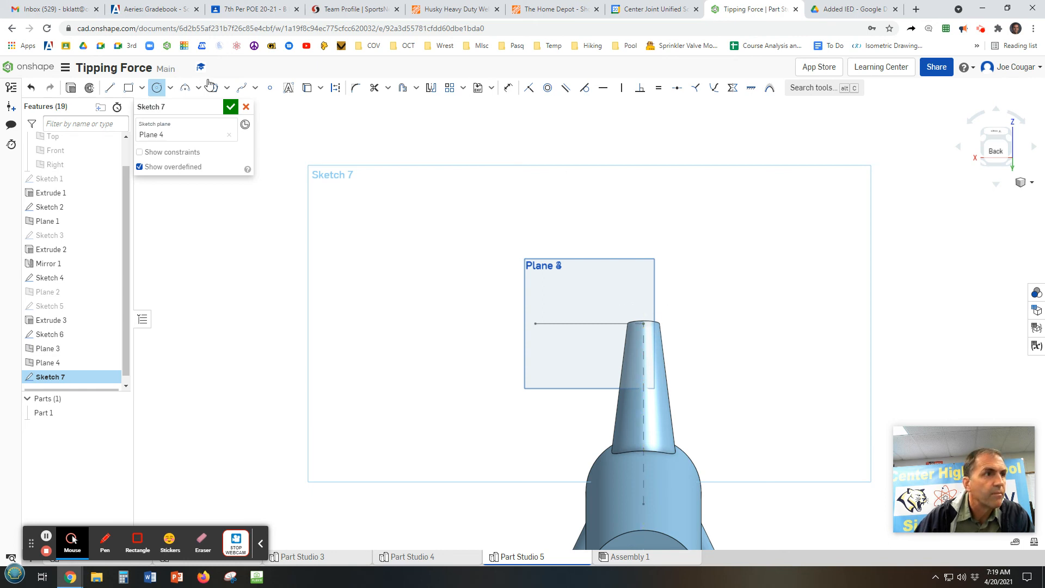
scroll(643, 329, "up", 3)
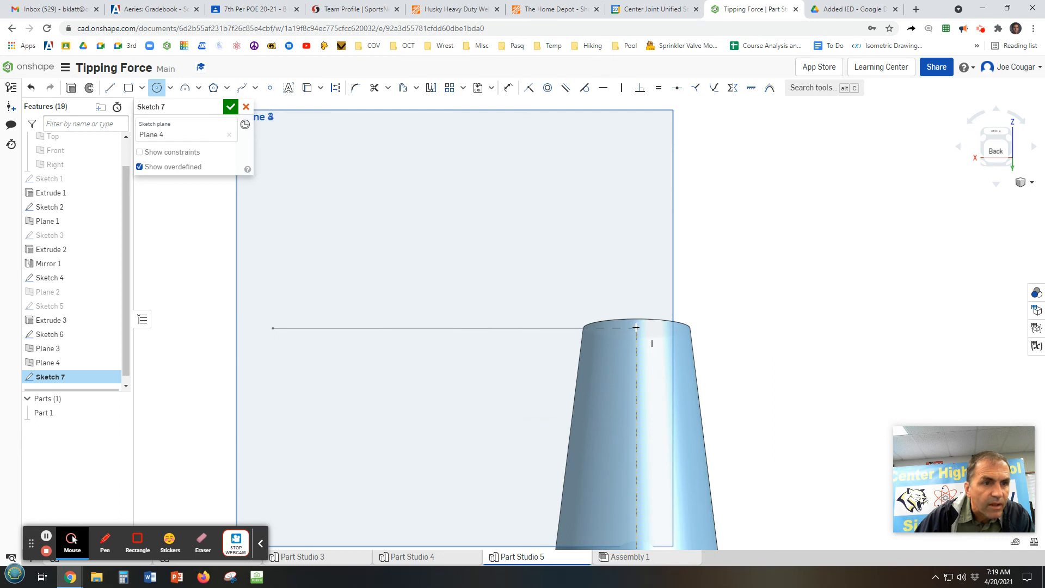
left_click(636, 327)
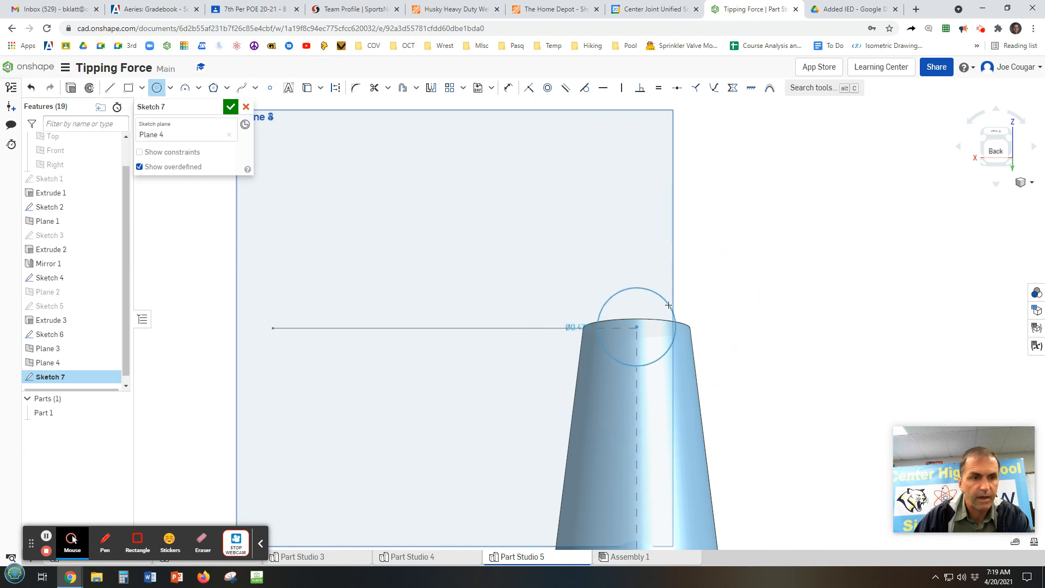
left_click(725, 292)
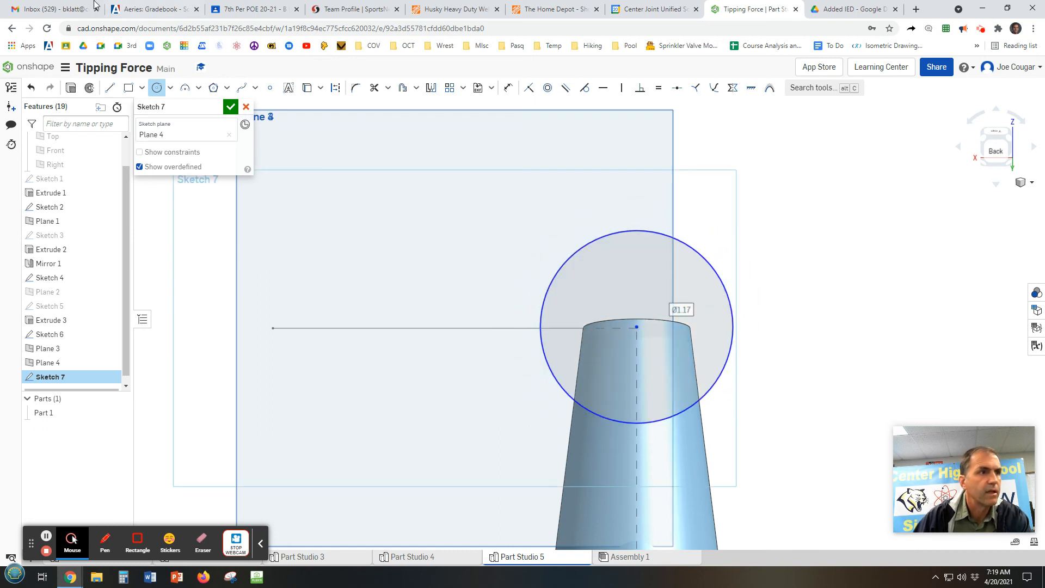
left_click(32, 89)
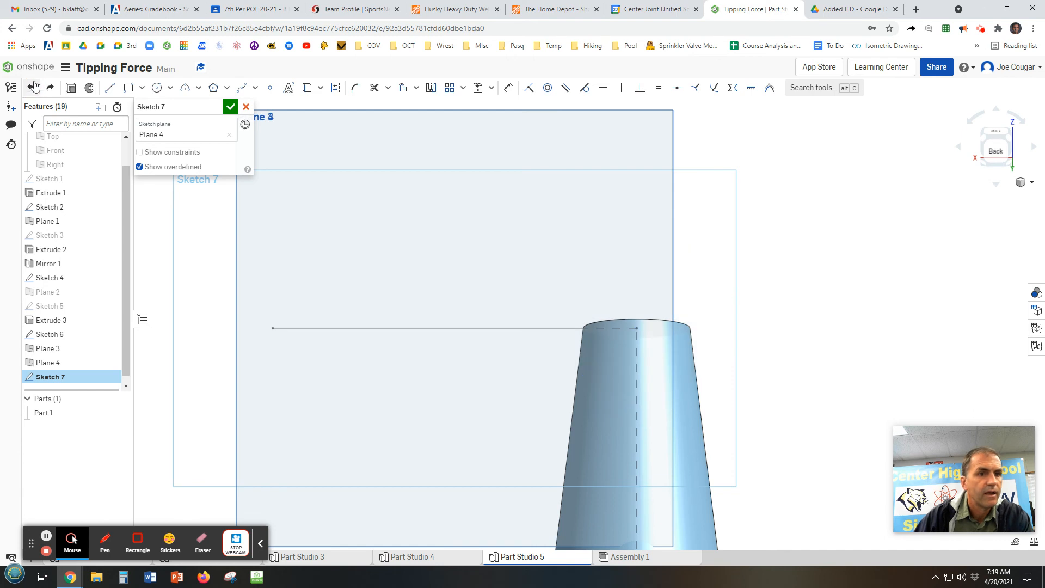
Step: Sketch a circle about 1.5 in across centred just above the neck's tip in line with its axis, and finish the sketch
left_click(156, 87)
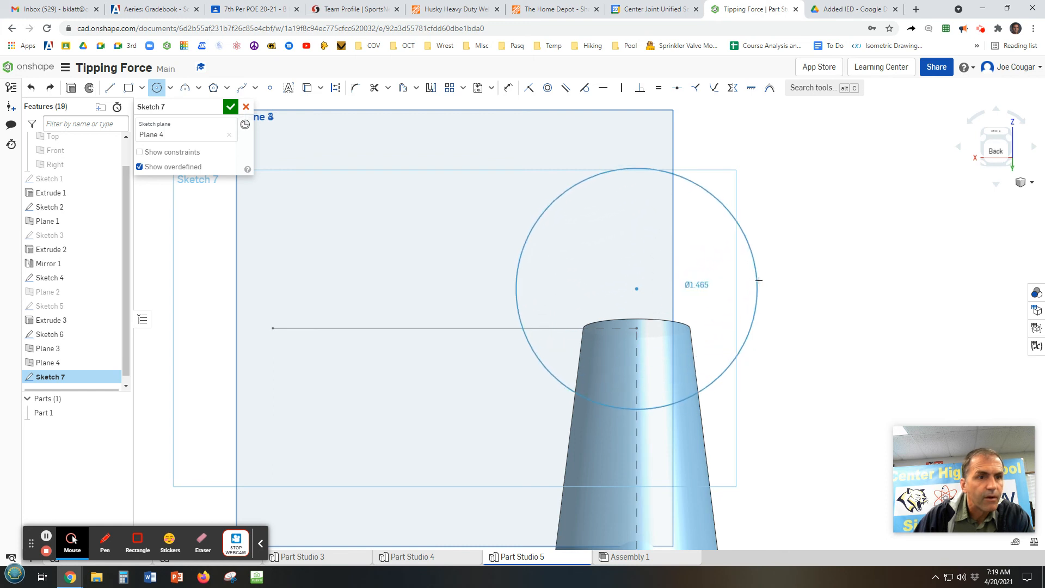
left_click(755, 320)
right_click_drag(580, 491, 600, 444)
left_click(231, 107)
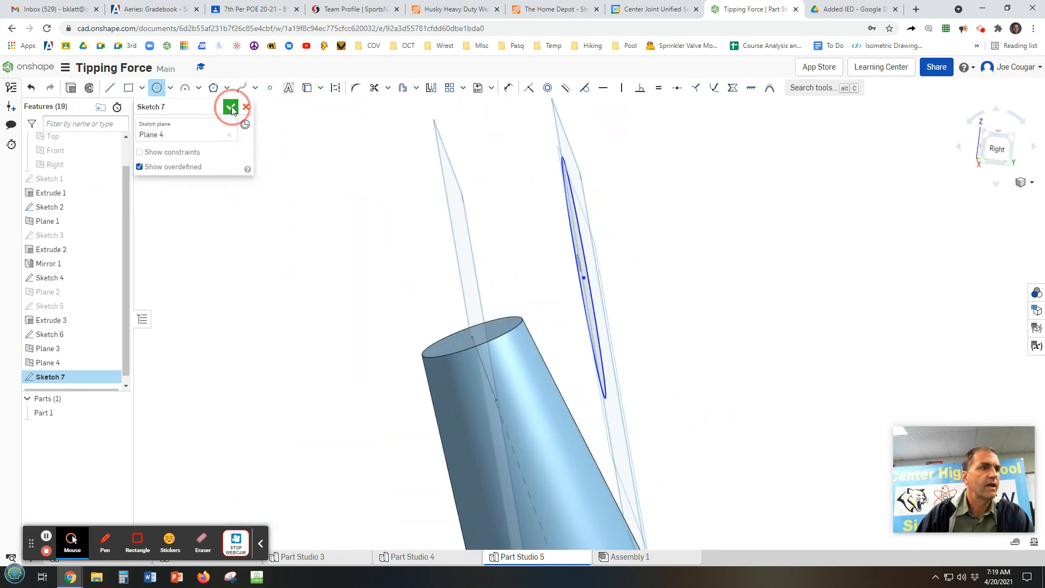
Step: Extrude the head circle about 3 in forward past the neck's tip, adding it to the existing body
scroll(477, 233, "down", 4)
left_click(118, 91)
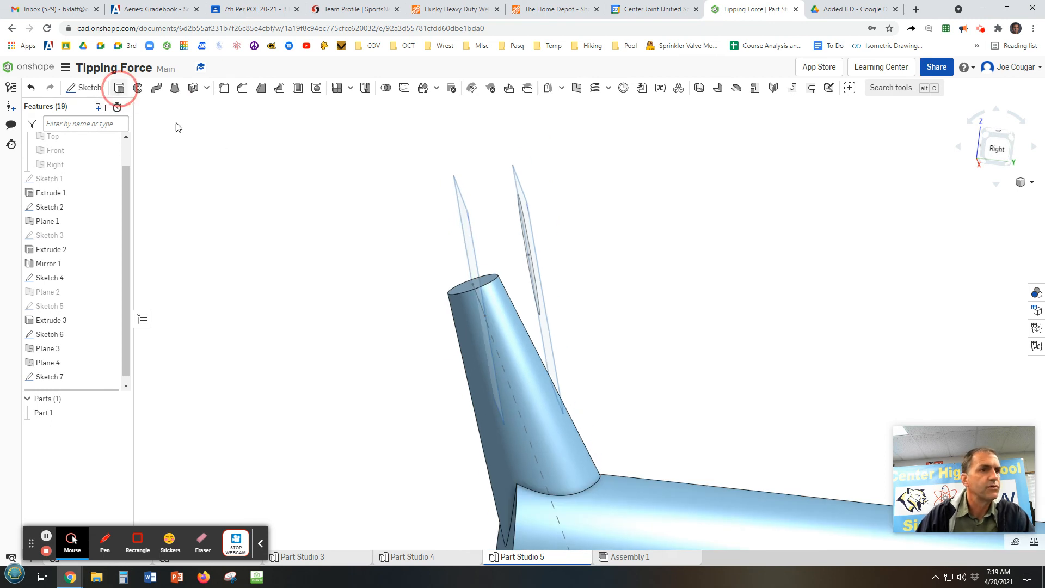
left_click(530, 273)
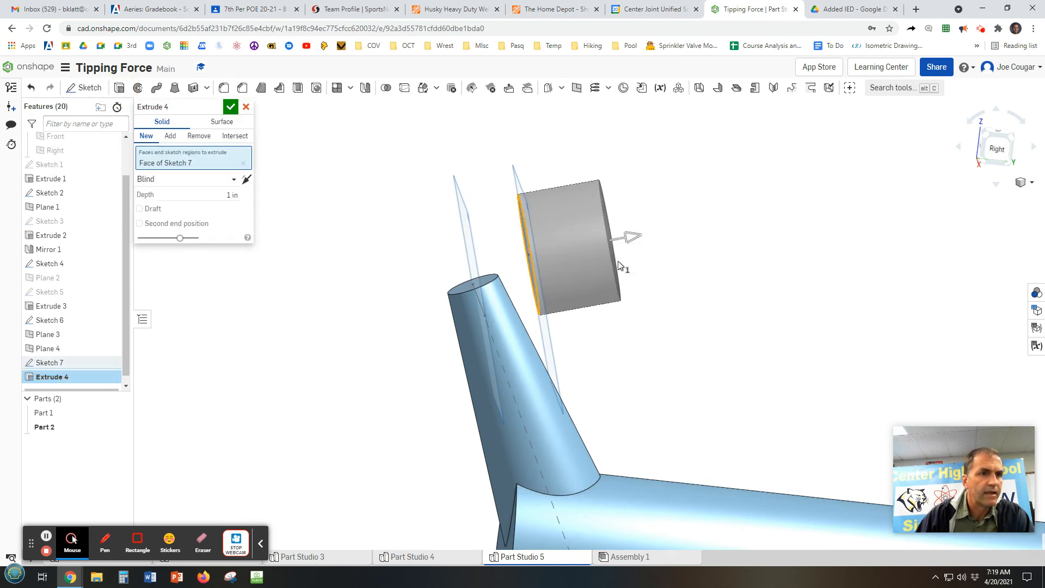
left_click_drag(632, 236, 307, 298)
Step: Give the head extrusion a 6 degree draft that narrows toward the snout, and accept it
left_click(140, 209)
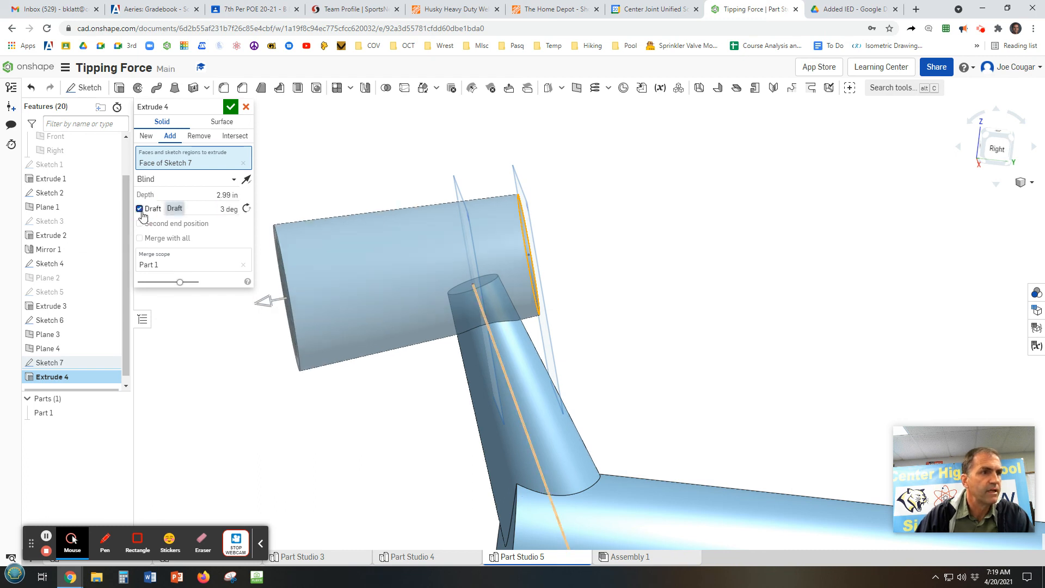
left_click(247, 209)
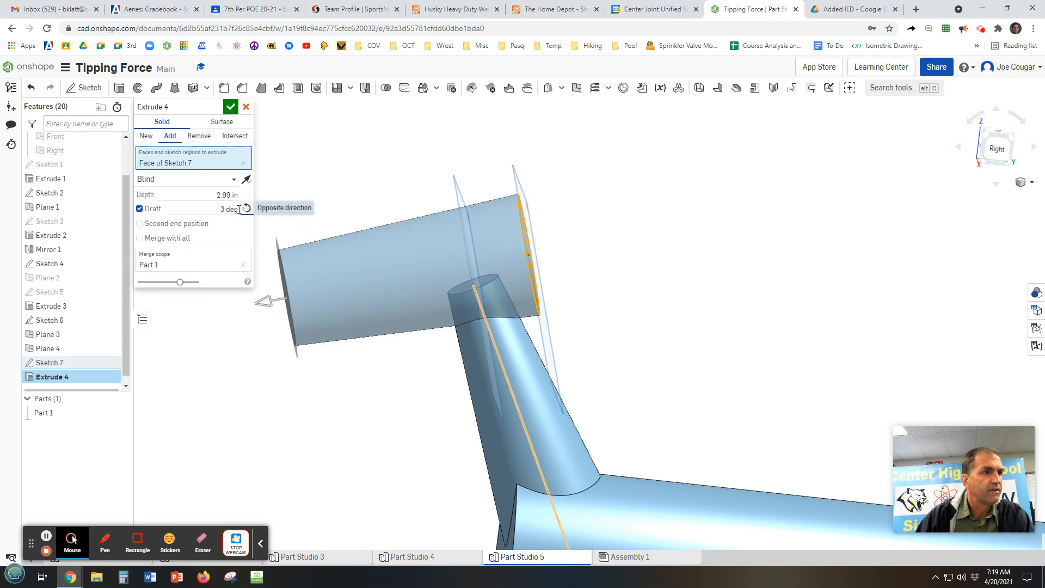
left_click(228, 211)
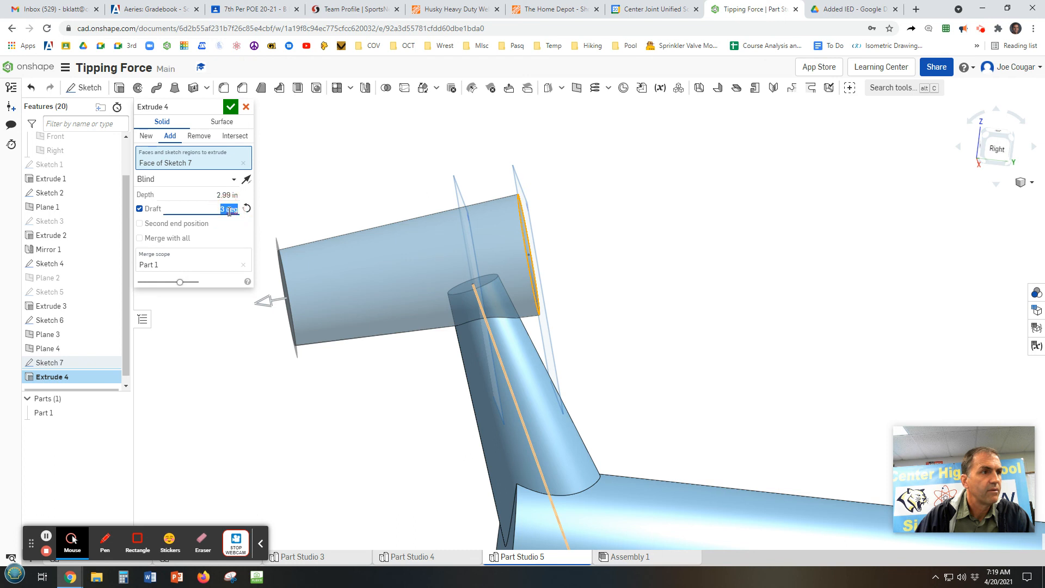
key("Up")
key("Up")
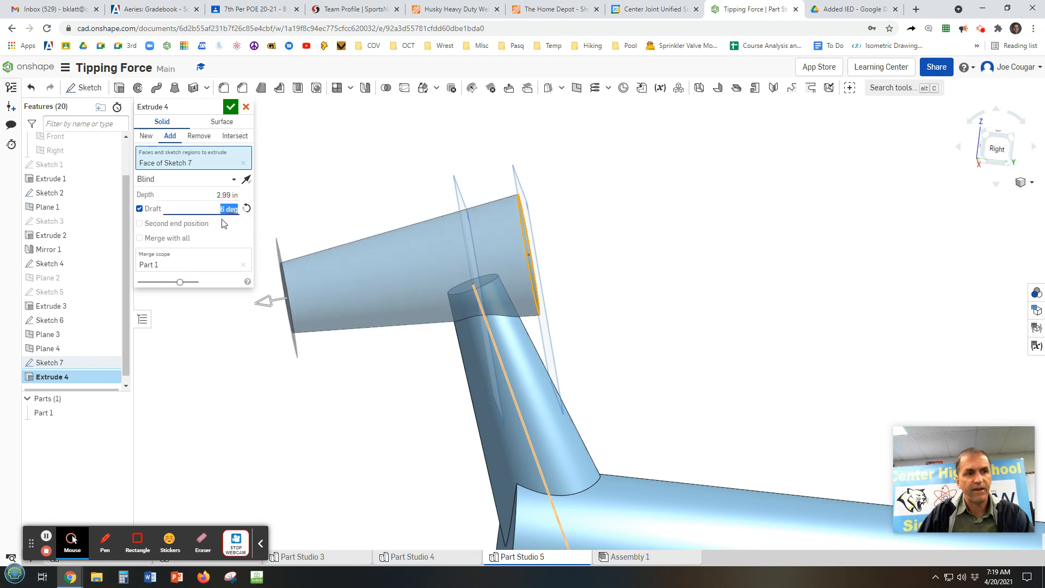
left_click(230, 108)
Step: Reopen the head's circle sketch, enlarge the circle moderately around its centre, and finish the sketch
scroll(620, 264, "down", 5)
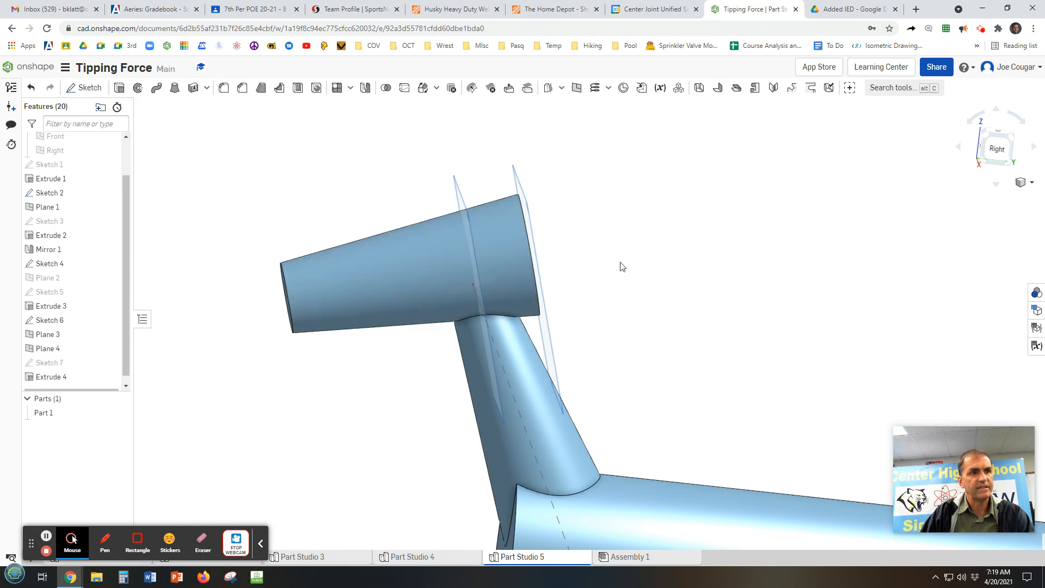
right_click_drag(663, 283, 632, 280)
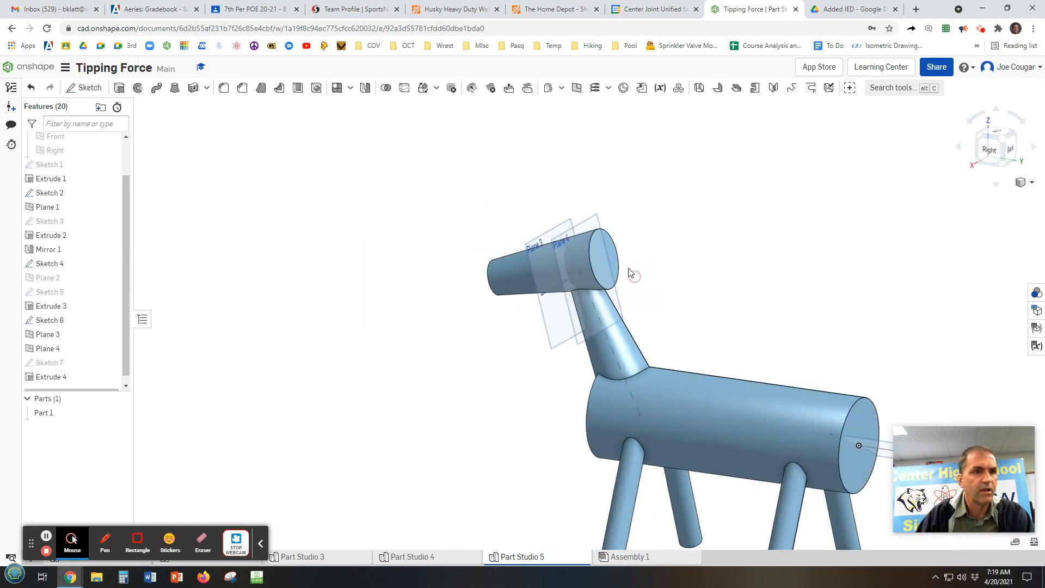
double_click(47, 364)
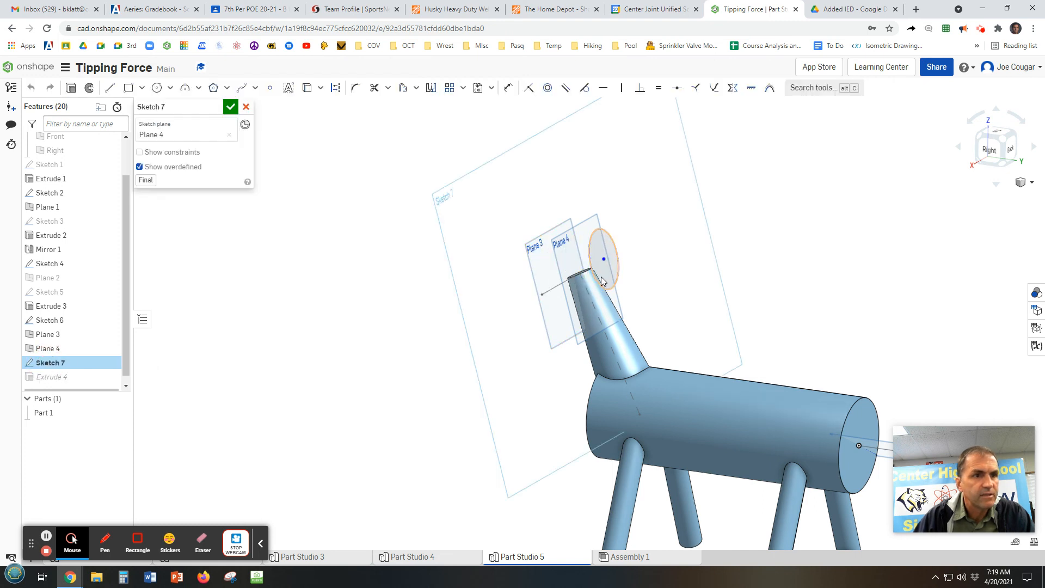
left_click_drag(597, 279, 576, 306)
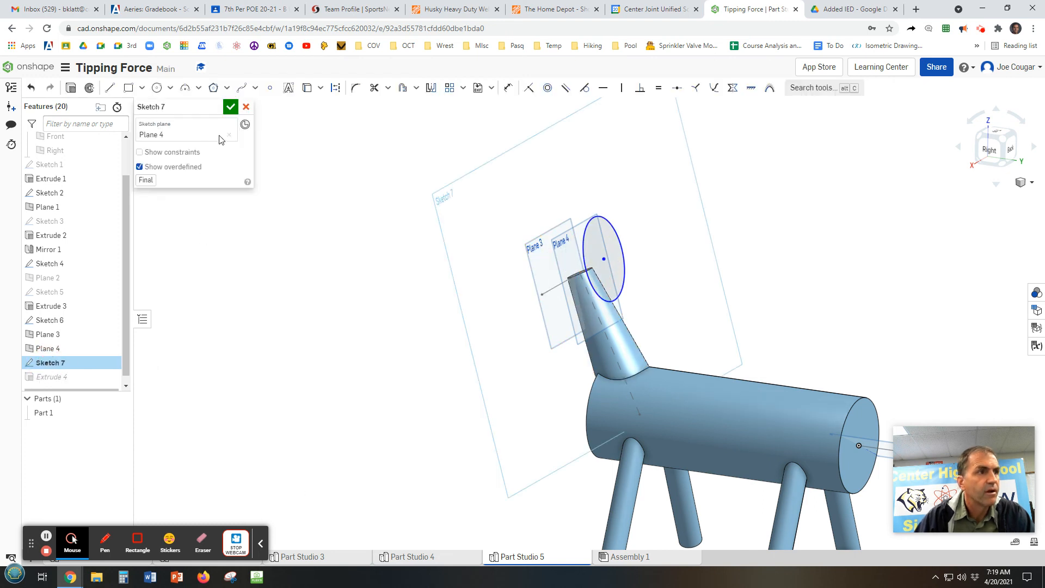
left_click(230, 107)
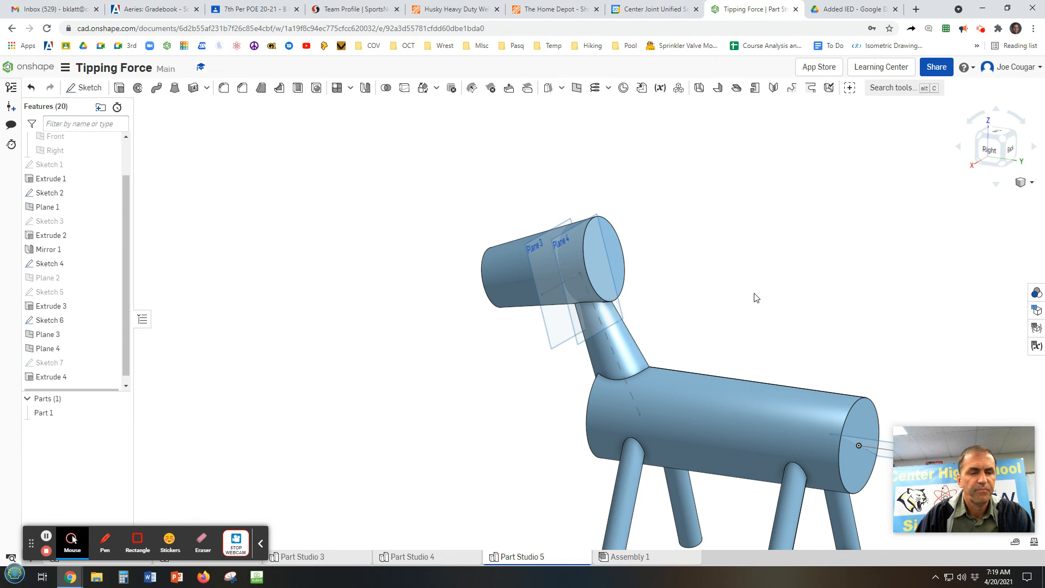
Step: Examine the whole deer from behind and from the front, checking how the head, neck and legs look
middle_click_drag(762, 299, 612, 216)
right_click_drag(678, 225, 492, 187)
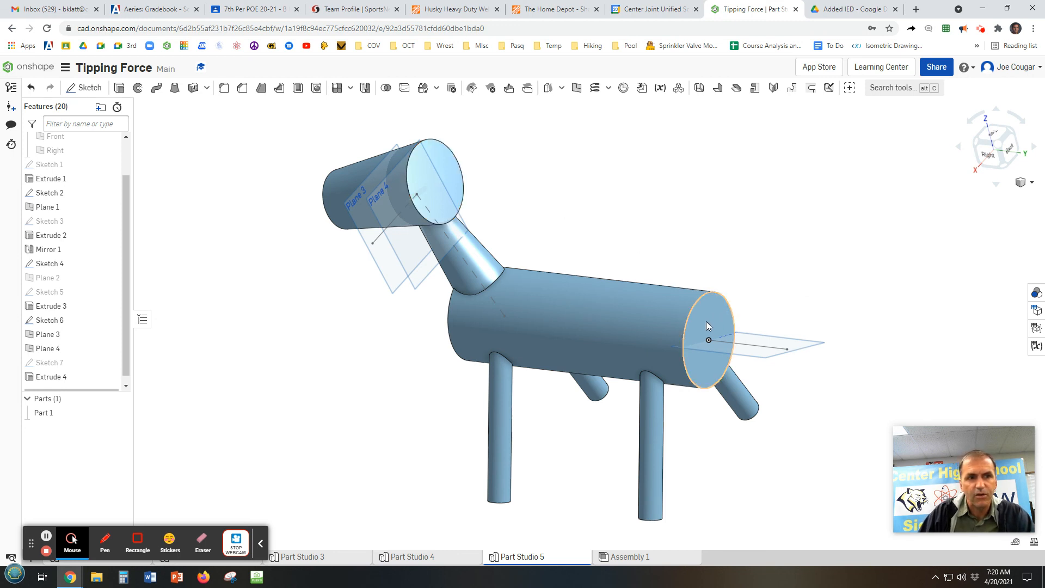
middle_click_drag(803, 305, 780, 267)
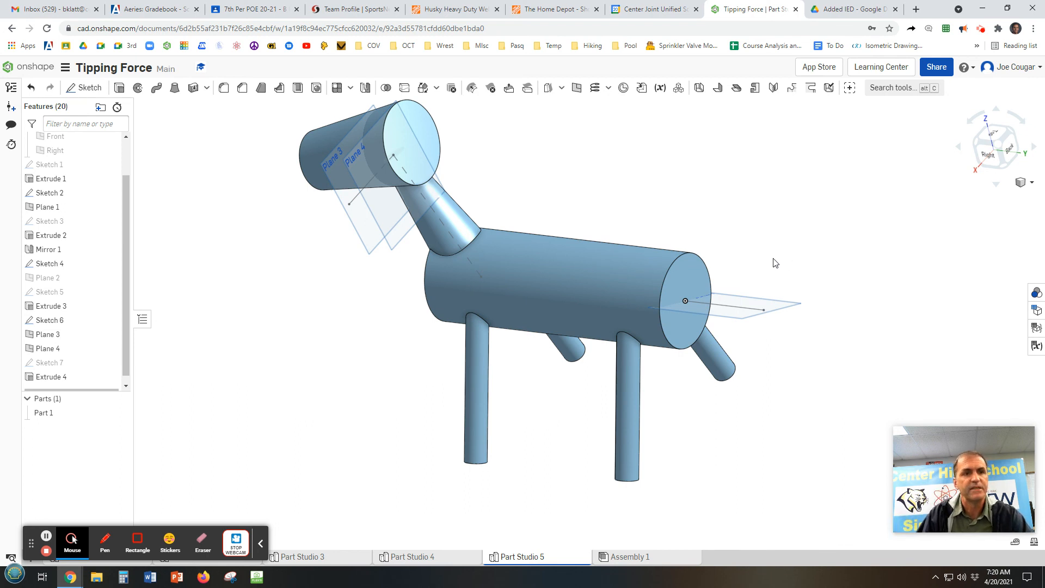
right_click_drag(877, 276, 937, 247)
scroll(892, 306, "down", 2)
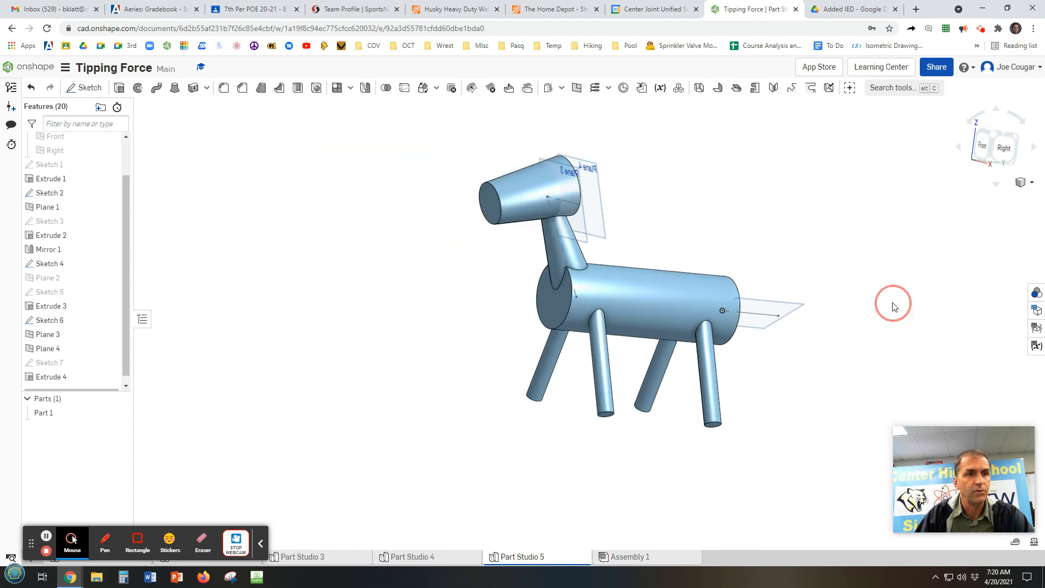
scroll(843, 345, "down", 2)
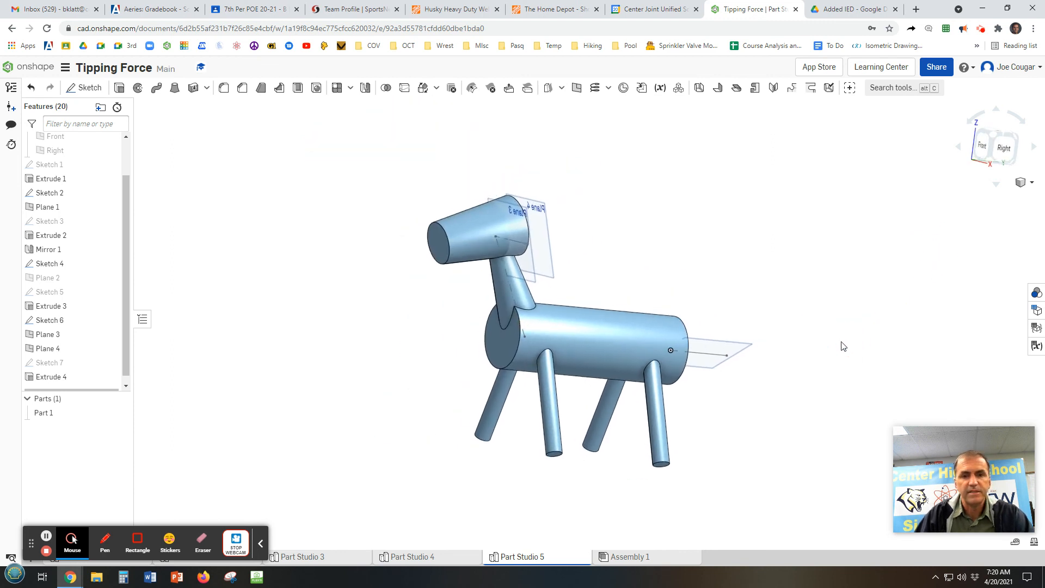